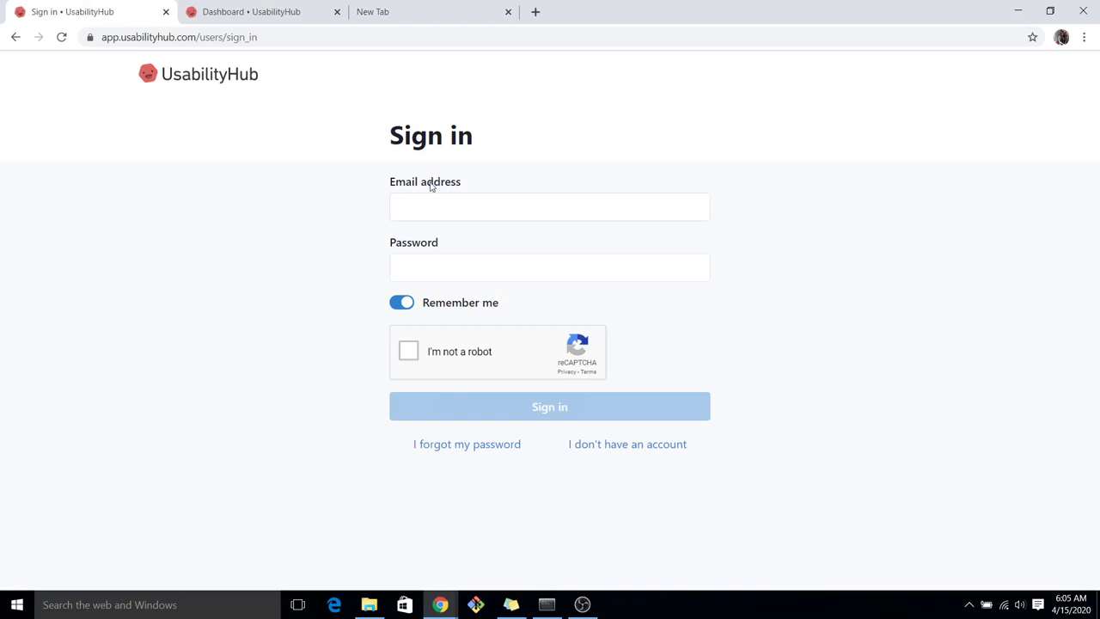
Switch to the Dashboard tab to see existing tests like Registration page and login page
{"action": "left_click", "coordinate": [242, 7]}
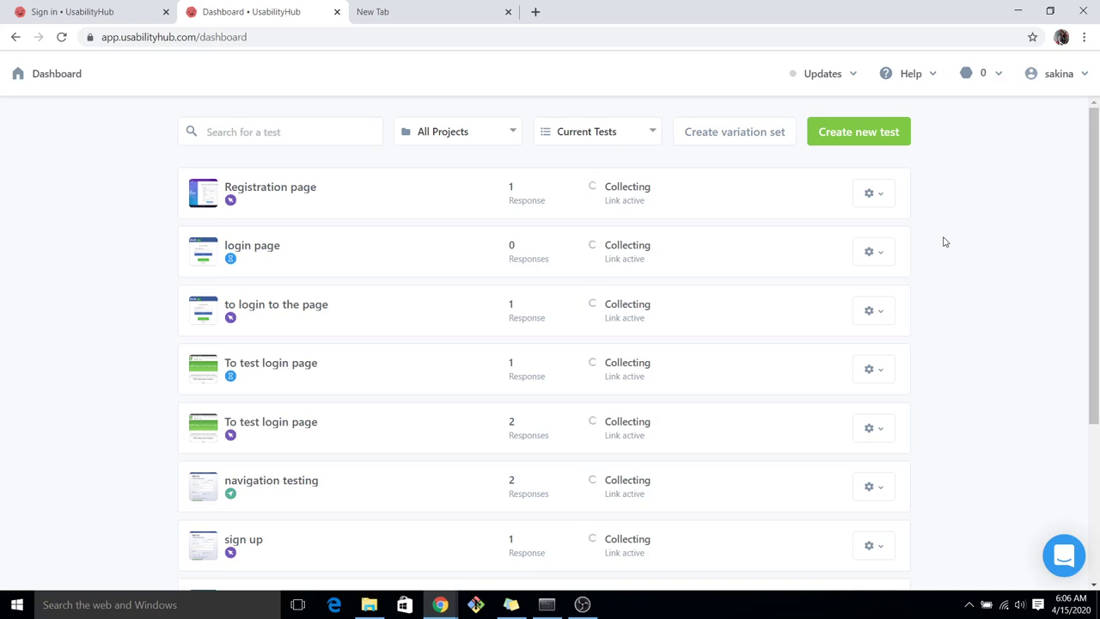
Create a new test and pick 'Registration page' as its name from the suggestions
{"action": "left_click", "coordinate": [874, 142]}
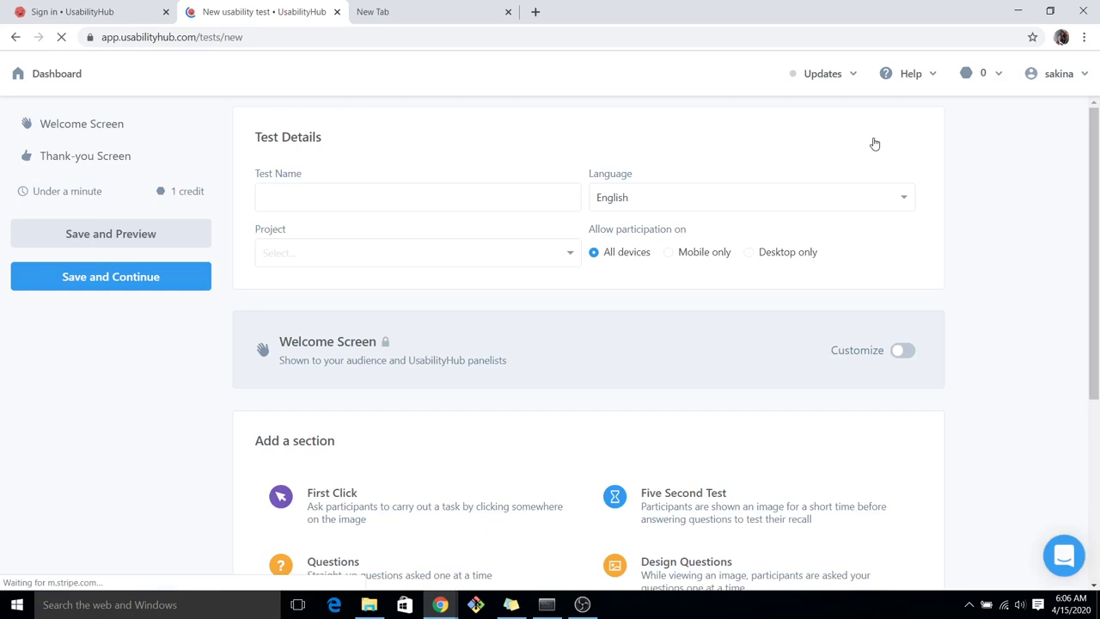
{"action": "scroll", "coordinate": [1046, 386], "scroll_direction": "down", "scroll_amount": 3}
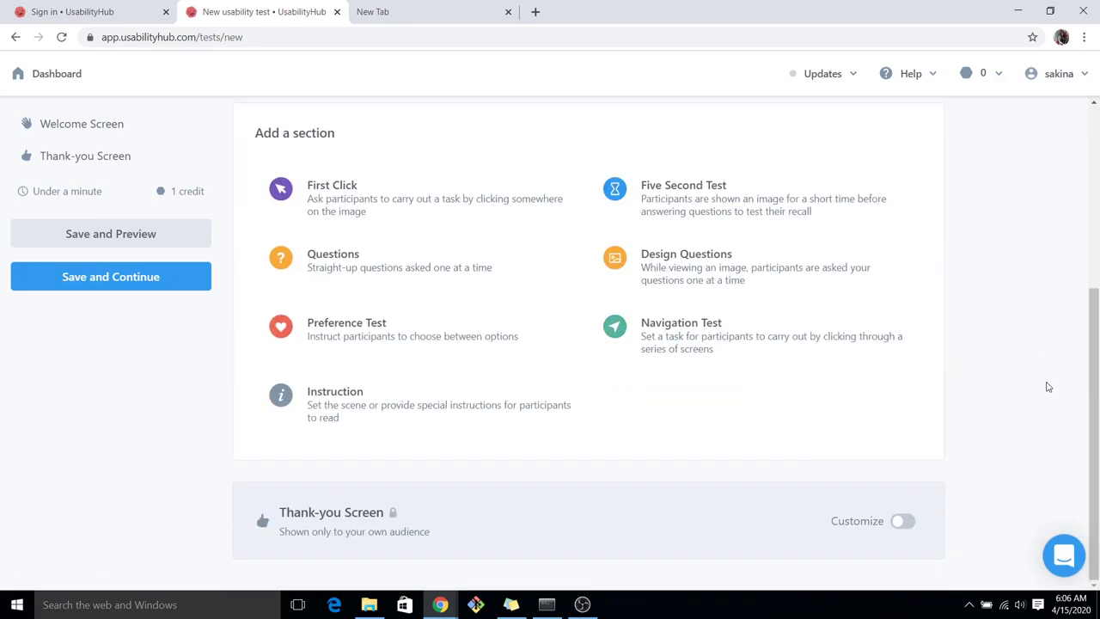
{"action": "scroll", "coordinate": [1048, 387], "scroll_direction": "up", "scroll_amount": 3}
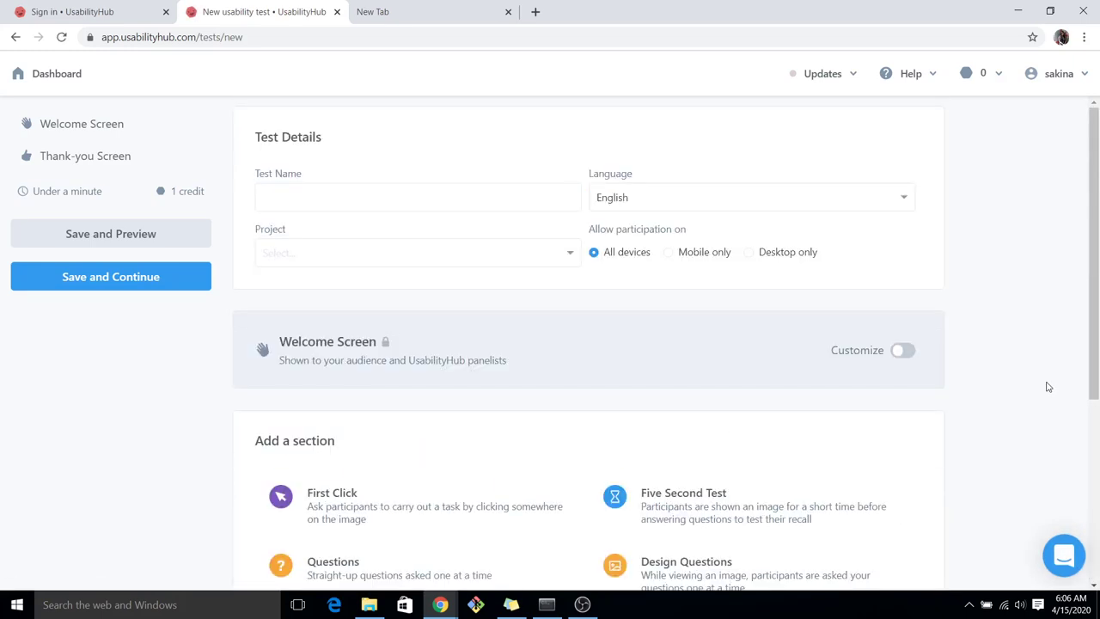
{"action": "left_click", "coordinate": [472, 194]}
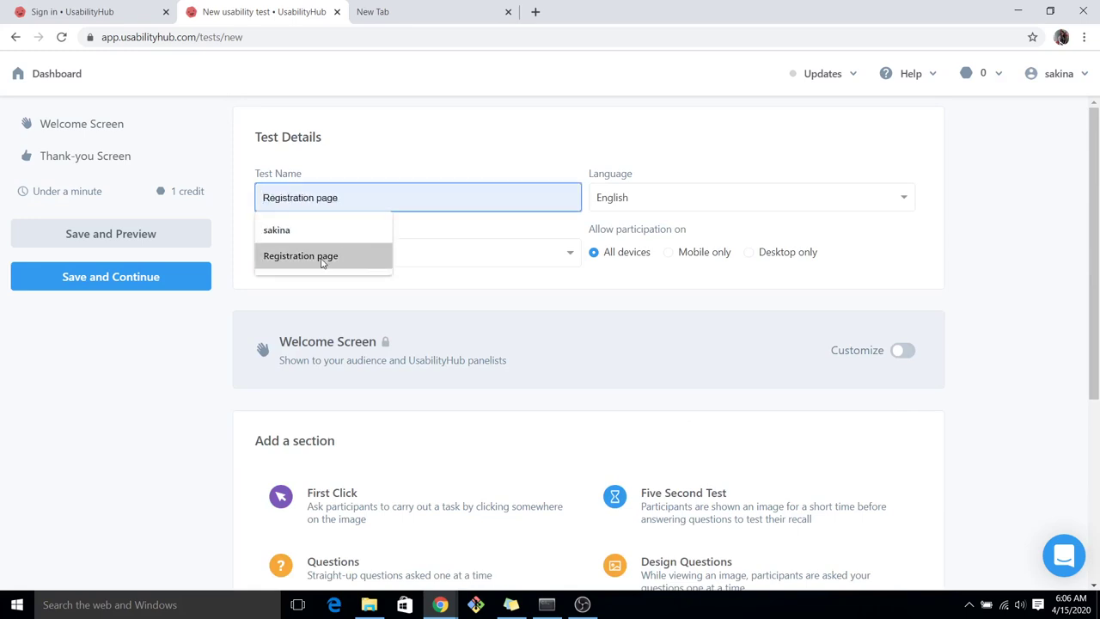
{"action": "left_click", "coordinate": [322, 256]}
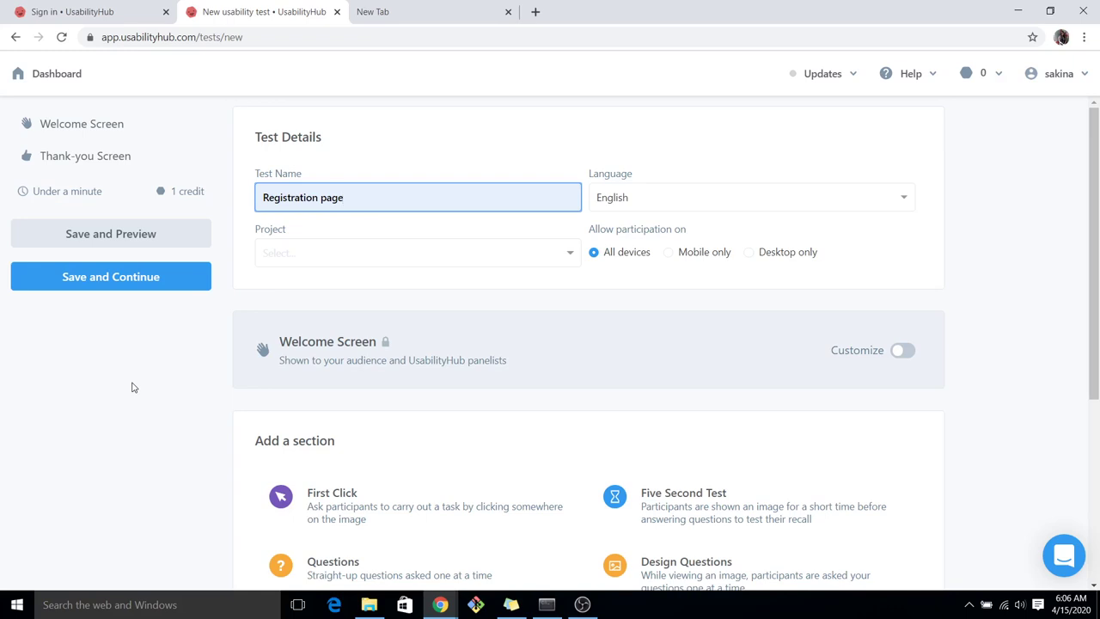
{"action": "scroll", "coordinate": [167, 386], "scroll_direction": "down", "scroll_amount": 1}
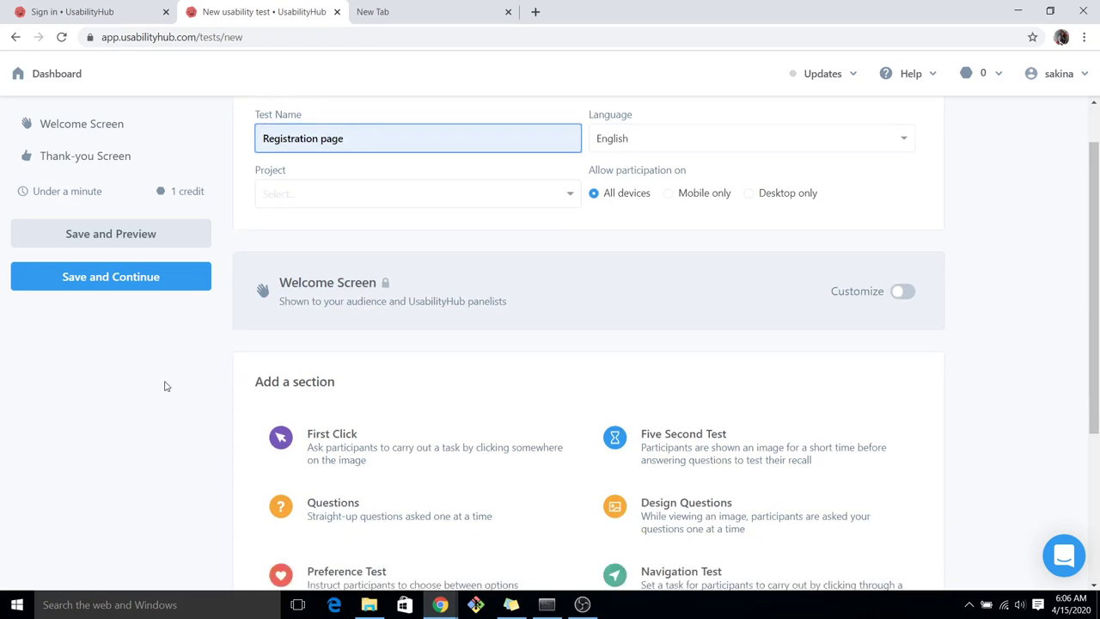
{"action": "scroll", "coordinate": [167, 386], "scroll_direction": "down", "scroll_amount": 2}
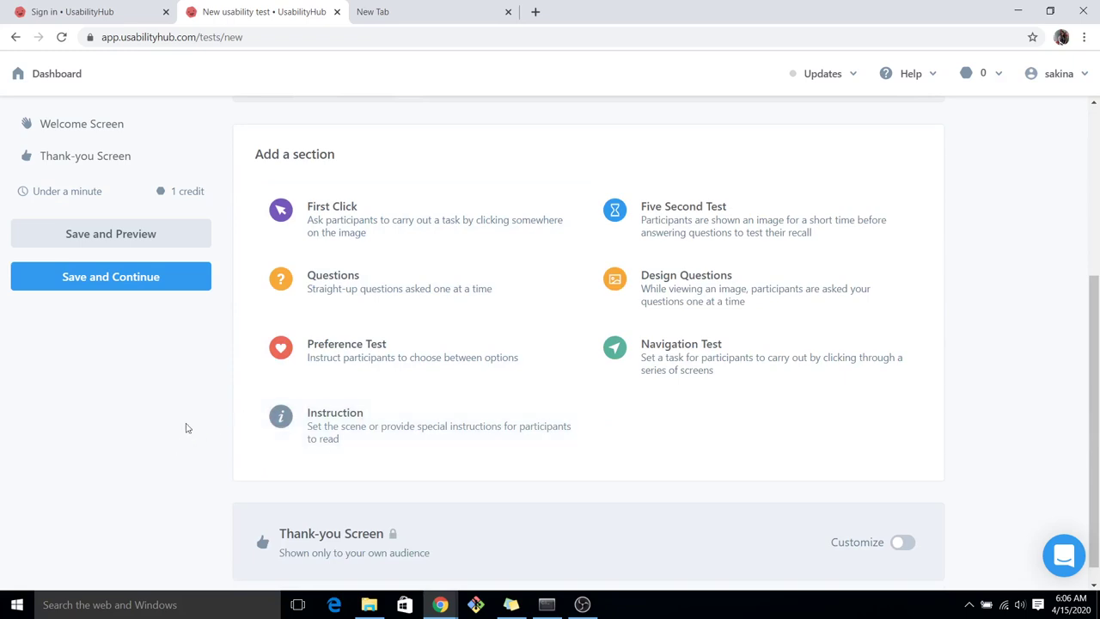
{"action": "scroll", "coordinate": [184, 428], "scroll_direction": "down", "scroll_amount": 1}
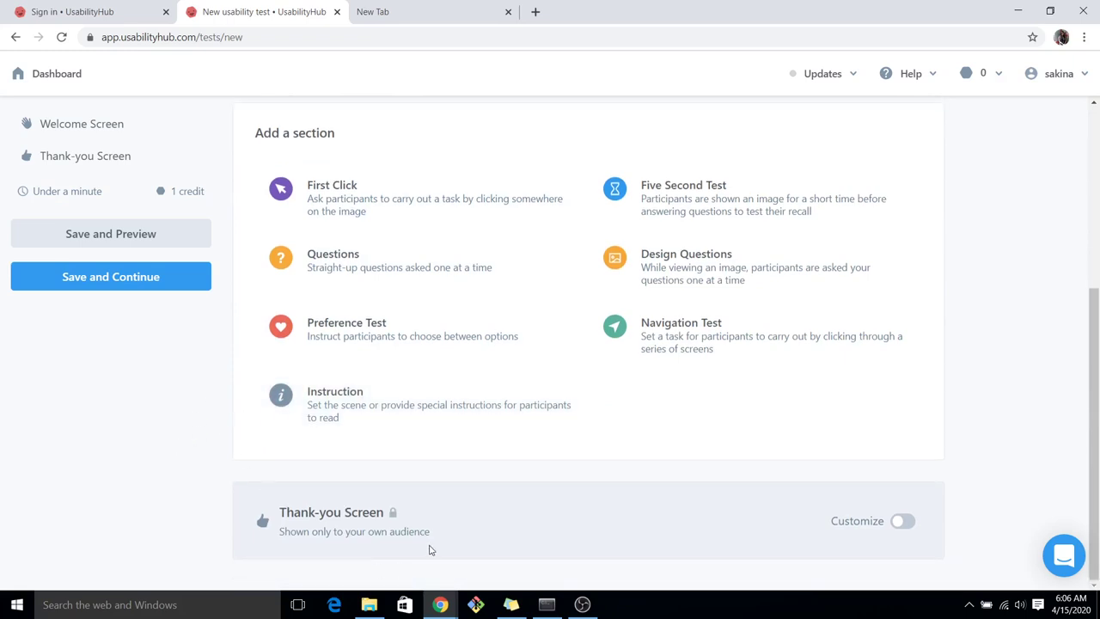
{"action": "scroll", "coordinate": [133, 486], "scroll_direction": "up", "scroll_amount": 4}
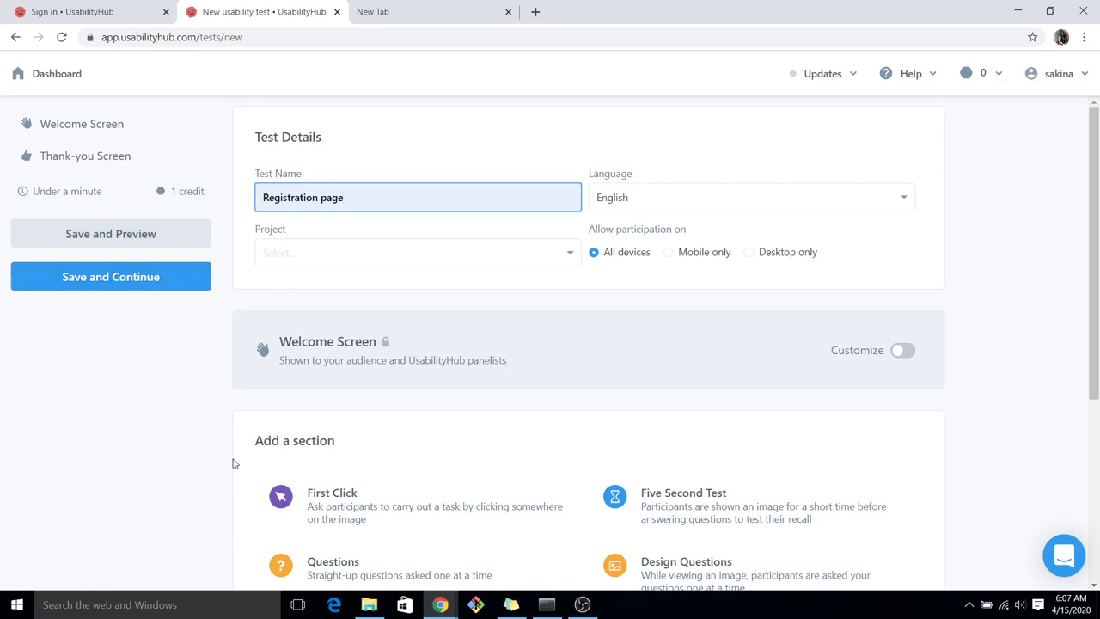
{"action": "scroll", "coordinate": [233, 461], "scroll_direction": "down", "scroll_amount": 3}
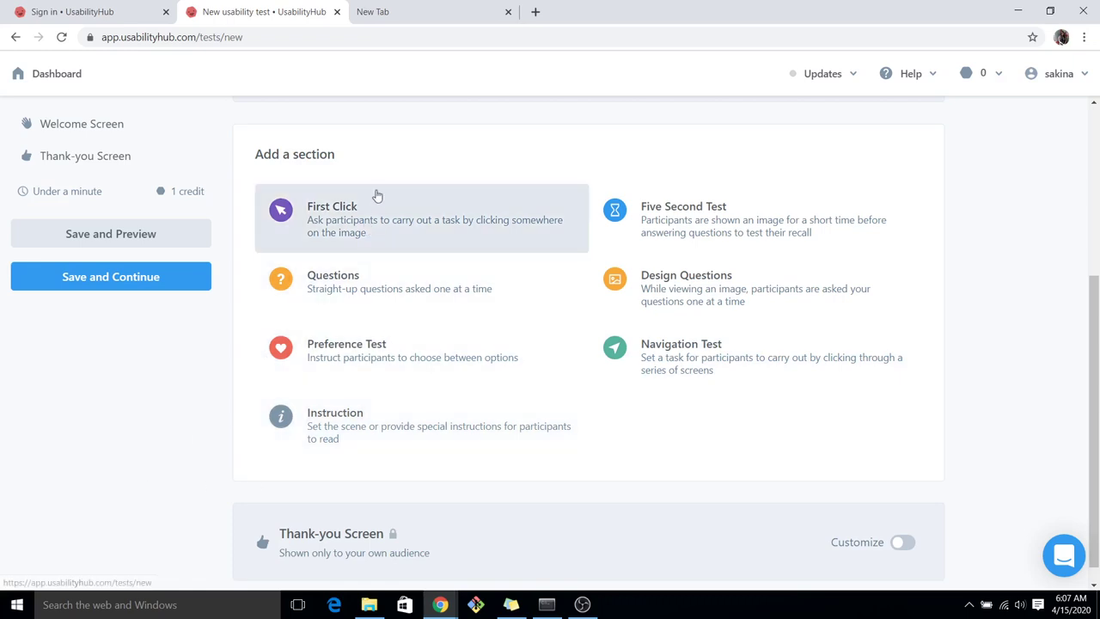
Add a First Click section and upload reg1.jpg from the Desktop as its design
{"action": "left_click", "coordinate": [373, 221]}
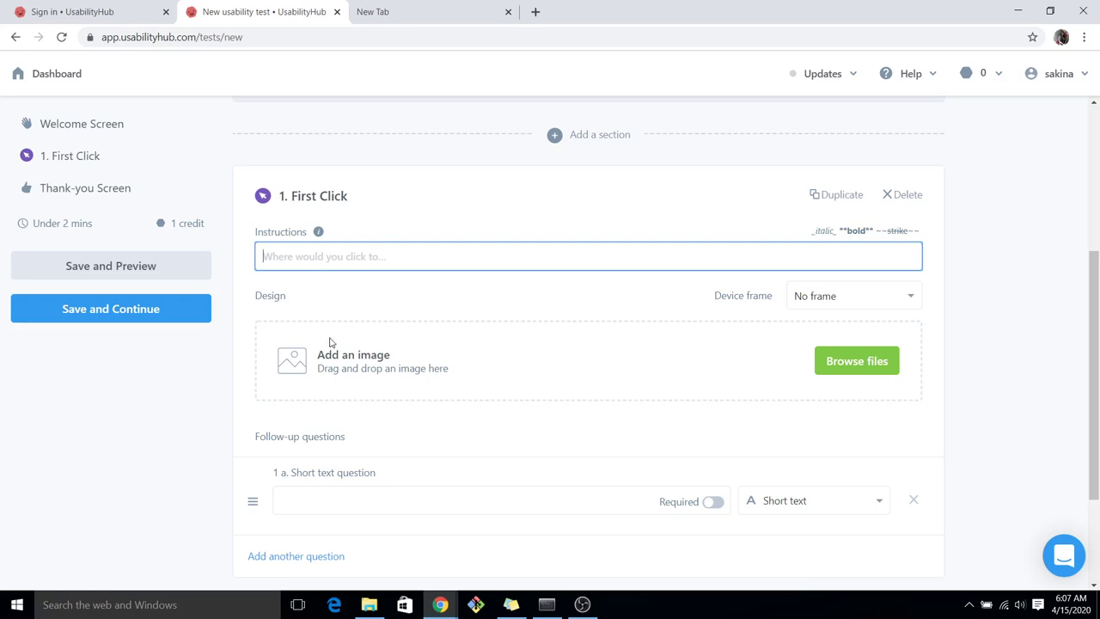
{"action": "left_click", "coordinate": [847, 372]}
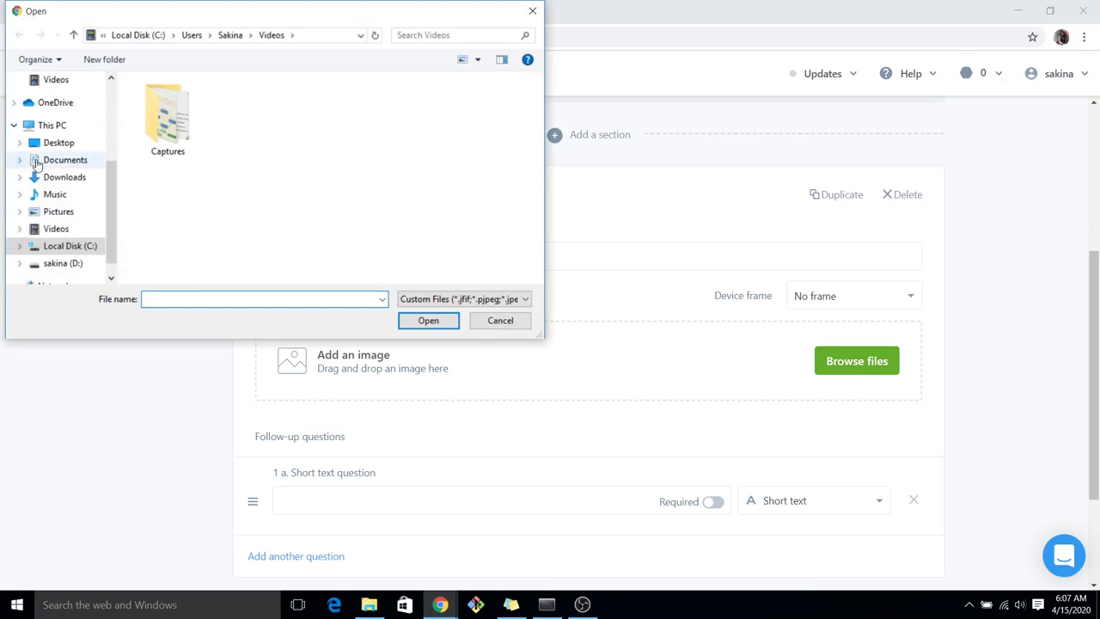
{"action": "left_click", "coordinate": [72, 144]}
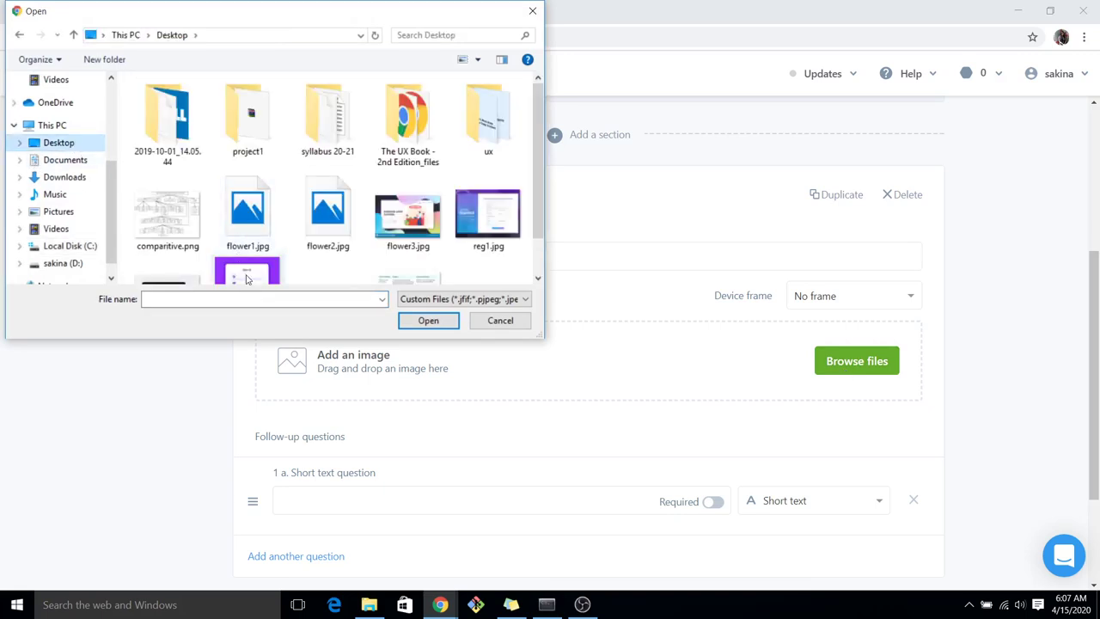
{"action": "left_click", "coordinate": [507, 218]}
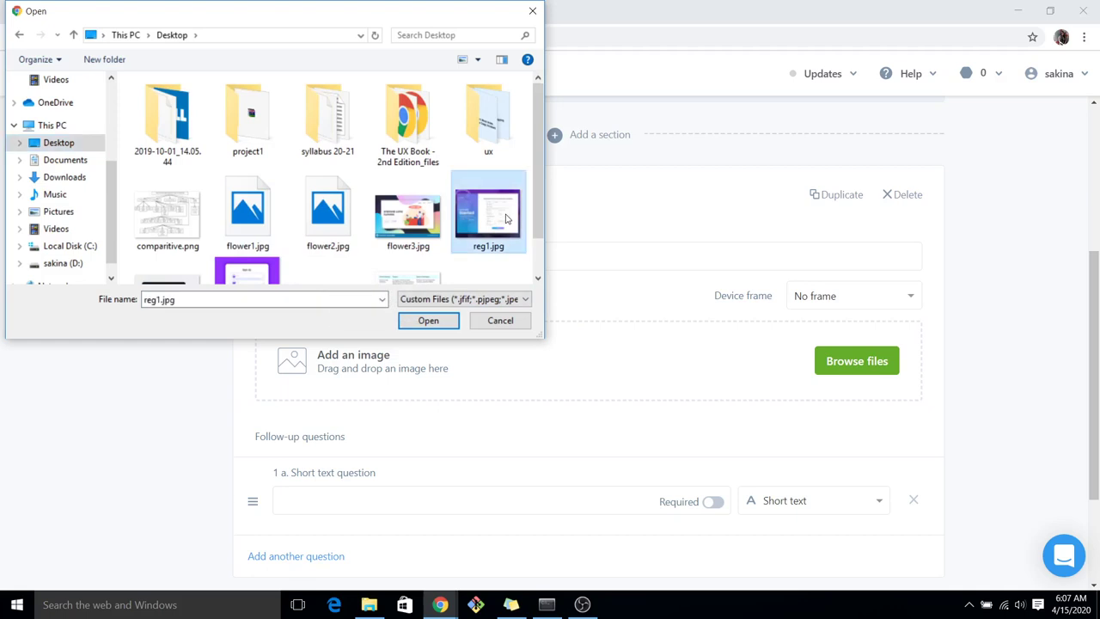
{"action": "left_click", "coordinate": [428, 321]}
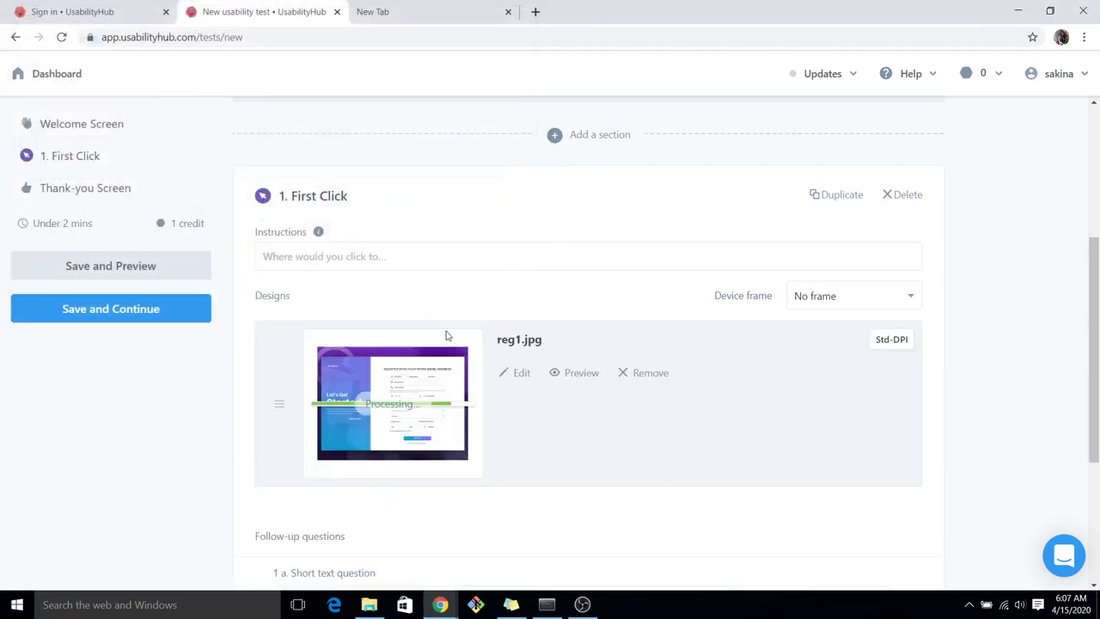
Set the First Click instruction to 'where would you click for sign in page?'
{"action": "left_click", "coordinate": [375, 251]}
{"action": "type", "text": "whe"}
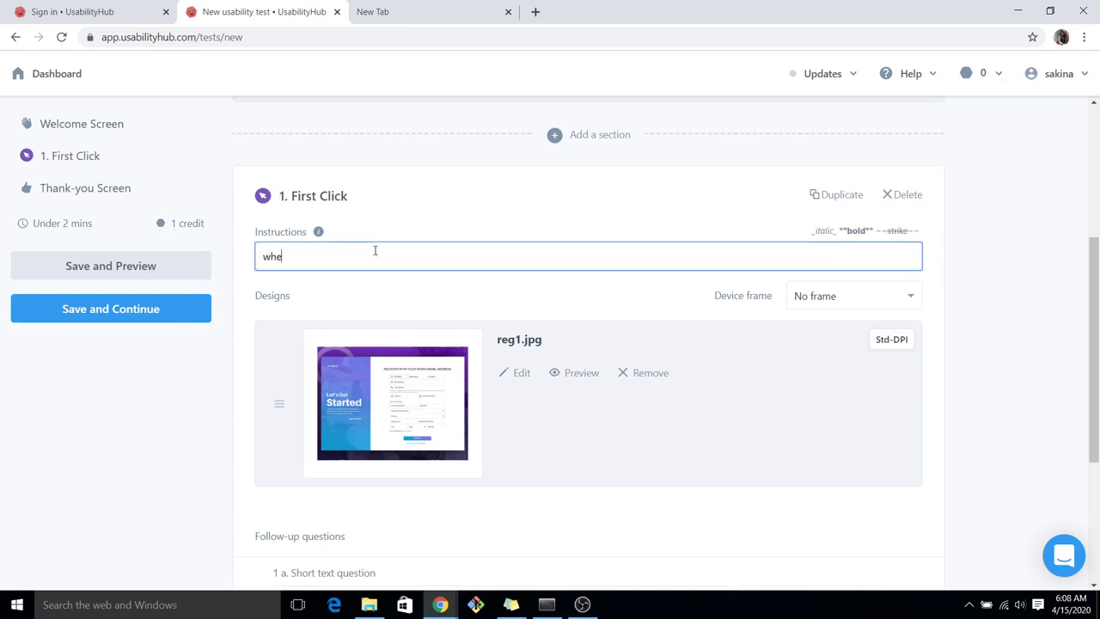
{"action": "type", "text": "re woul"}
{"action": "type", "text": "d you c"}
{"action": "type", "text": "lick "}
{"action": "type", "text": "for log"}
{"action": "type", "text": "in p"}
{"action": "type", "text": "a"}
{"action": "type", "text": "ge"}
{"action": "key", "text": "BackSpace"}
{"action": "key", "text": "BackSpace"}
{"action": "key", "text": "BackSpace"}
{"action": "key", "text": "BackSpace"}
{"action": "key", "text": "BackSpace"}
{"action": "key", "text": "BackSpace"}
{"action": "key", "text": "BackSpace"}
{"action": "key", "text": "BackSpace"}
{"action": "key", "text": "BackSpace"}
{"action": "type", "text": "sign i"}
{"action": "type", "text": "n page"}
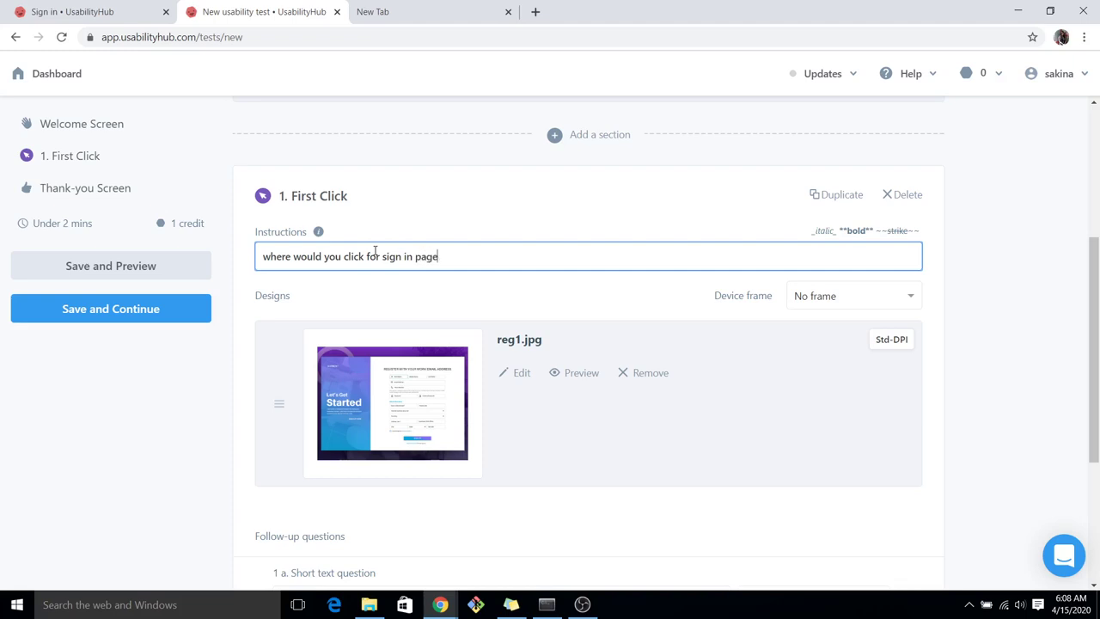
{"action": "type", "text": "?"}
Add a radio-button follow-up question 'how is the image according to you?'
{"action": "scroll", "coordinate": [513, 483], "scroll_direction": "down", "scroll_amount": 1}
{"action": "scroll", "coordinate": [513, 483], "scroll_direction": "down", "scroll_amount": 2}
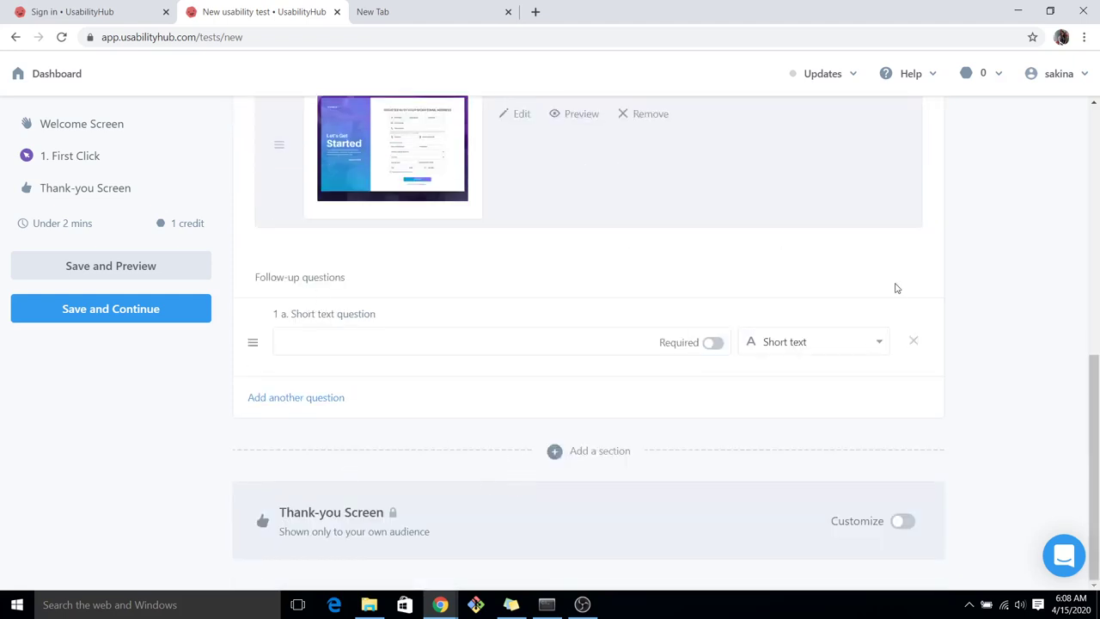
{"action": "left_click", "coordinate": [842, 348]}
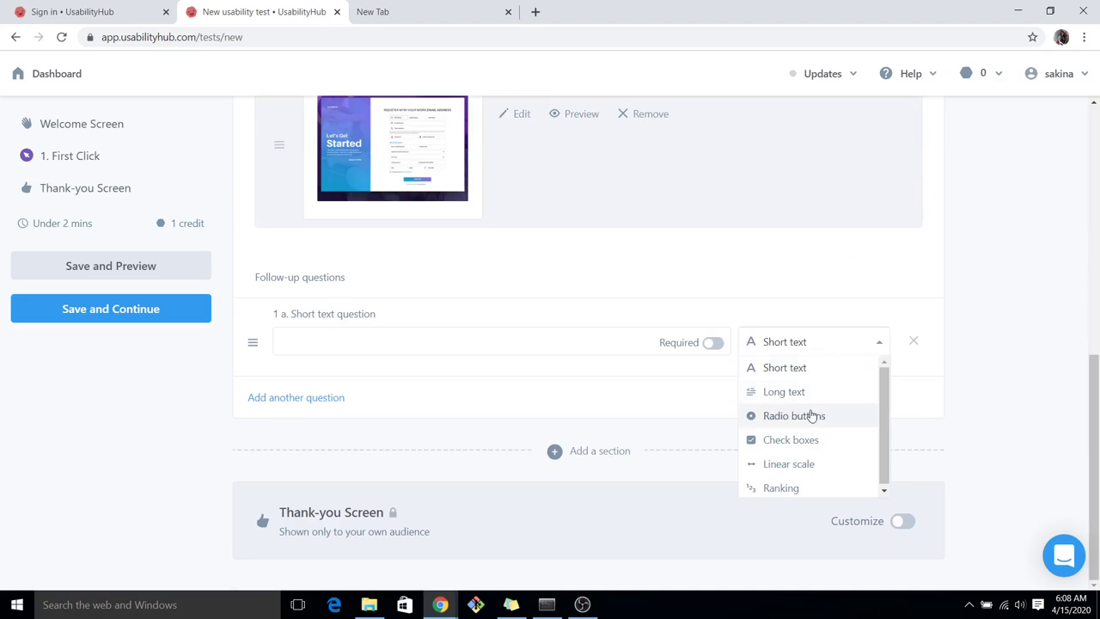
{"action": "left_click", "coordinate": [811, 415]}
{"action": "left_click", "coordinate": [403, 339]}
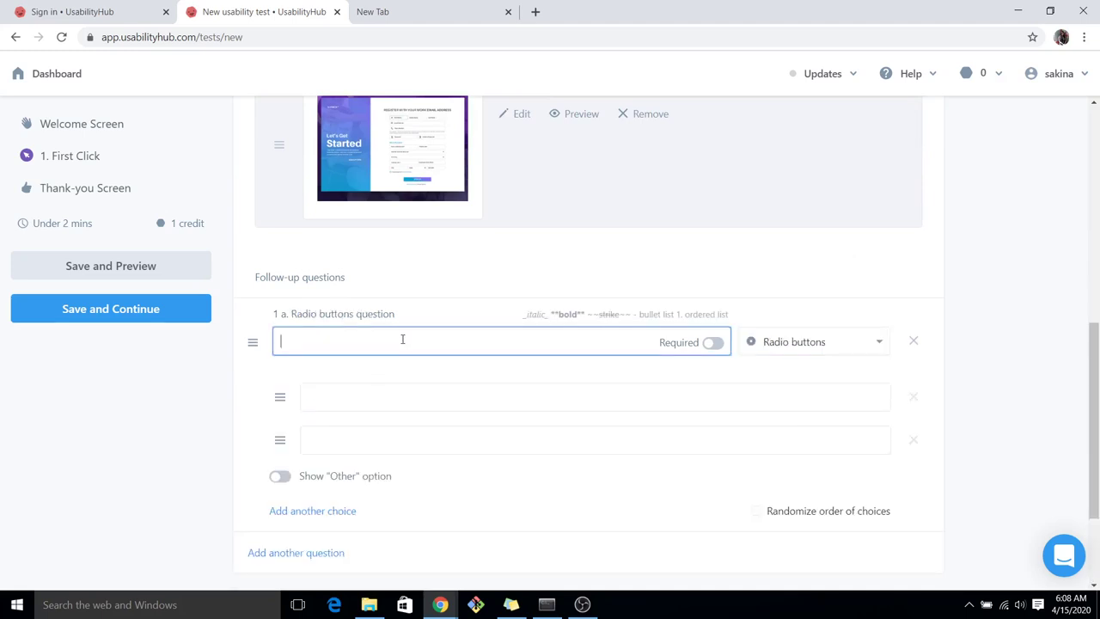
{"action": "type", "text": "how"}
{"action": "type", "text": " did"}
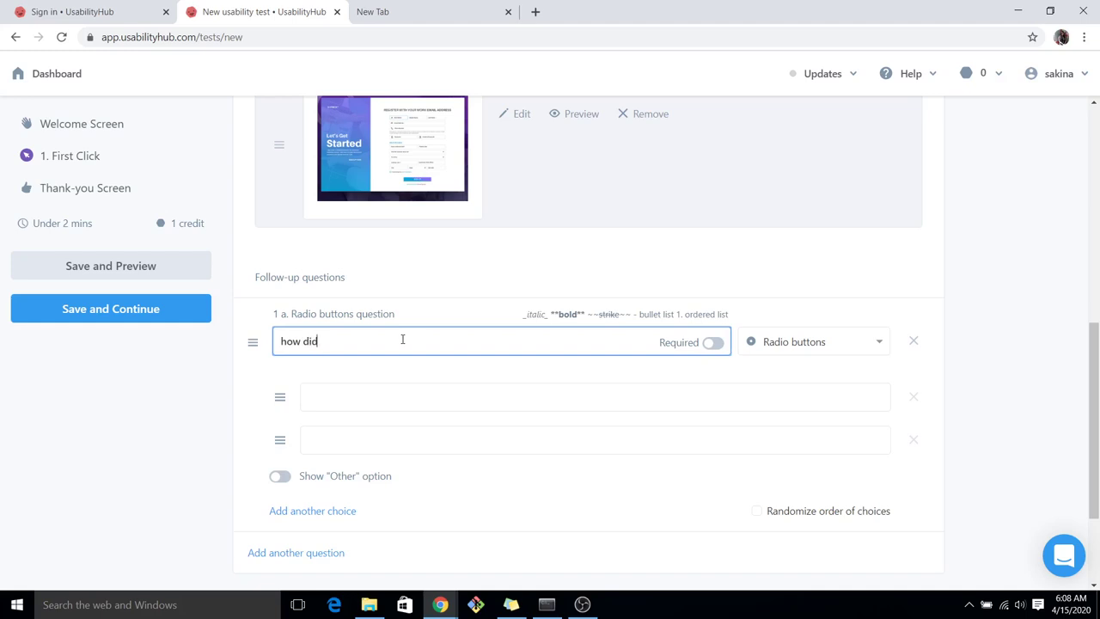
{"action": "type", "text": " y"}
{"action": "type", "text": "ou"}
{"action": "type", "text": " l"}
{"action": "key", "text": "BackSpace"}
{"action": "key", "text": "BackSpace"}
{"action": "key", "text": "BackSpace"}
{"action": "key", "text": "BackSpace"}
{"action": "key", "text": "BackSpace"}
{"action": "key", "text": "BackSpace"}
{"action": "key", "text": "BackSpace"}
{"action": "key", "text": "BackSpace"}
{"action": "key", "text": "BackSpace"}
{"action": "key", "text": "BackSpace"}
{"action": "type", "text": "i"}
{"action": "type", "text": "s the im"}
{"action": "type", "text": "age ac"}
{"action": "type", "text": "cording"}
{"action": "type", "text": " to you"}
{"action": "type", "text": "?"}
Enter answer choices 'good' and 'bad' and enable randomized choice order
{"action": "left_click", "coordinate": [459, 394]}
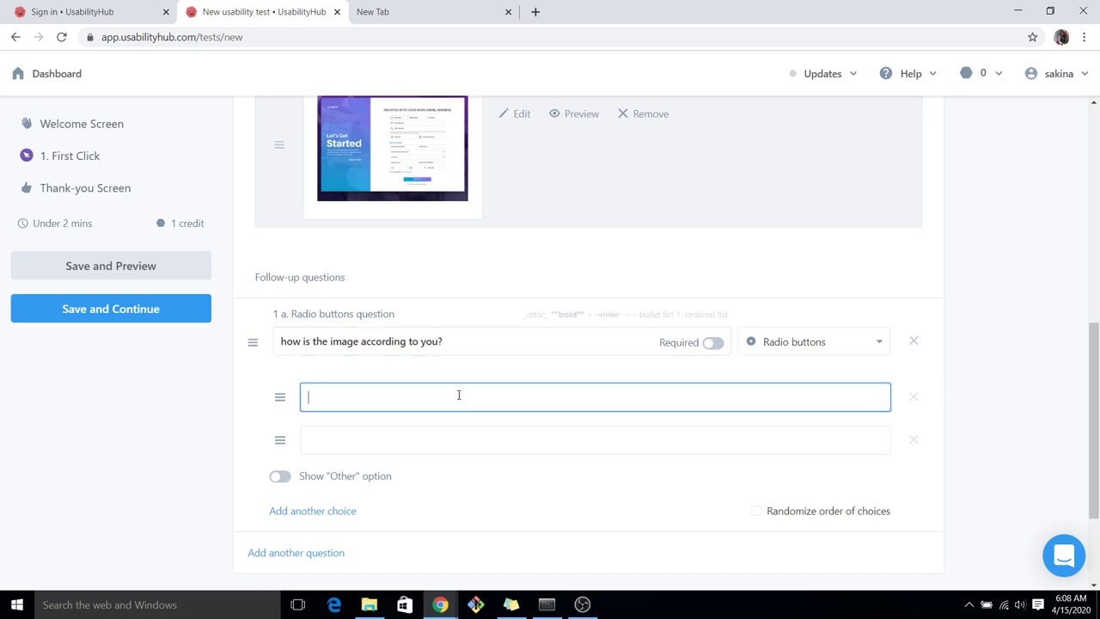
{"action": "type", "text": "good"}
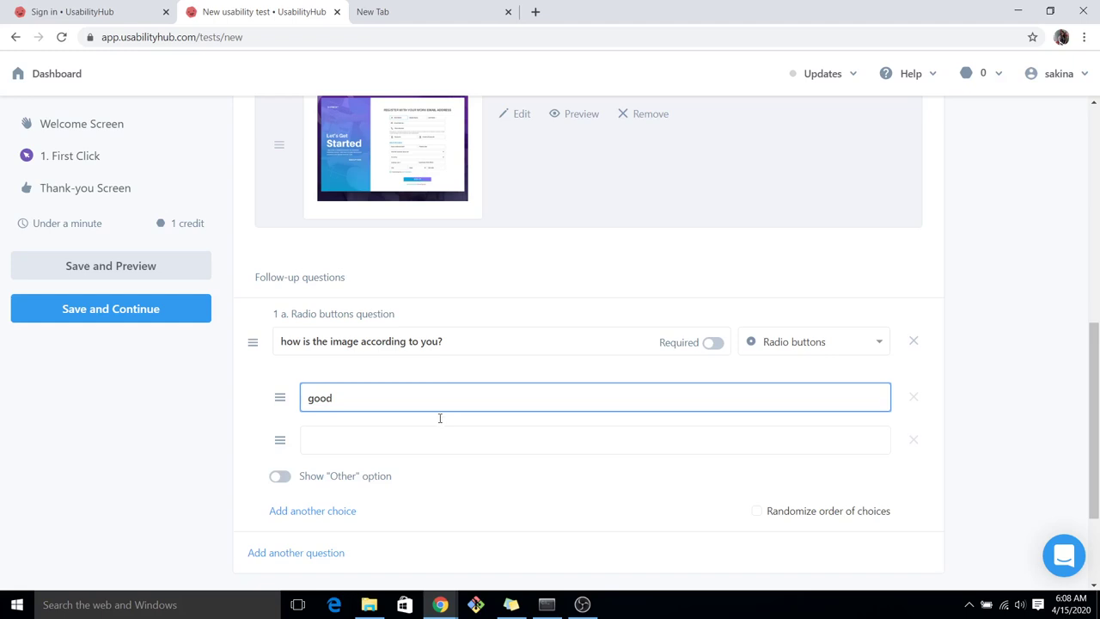
{"action": "left_click", "coordinate": [438, 442]}
{"action": "type", "text": "bad"}
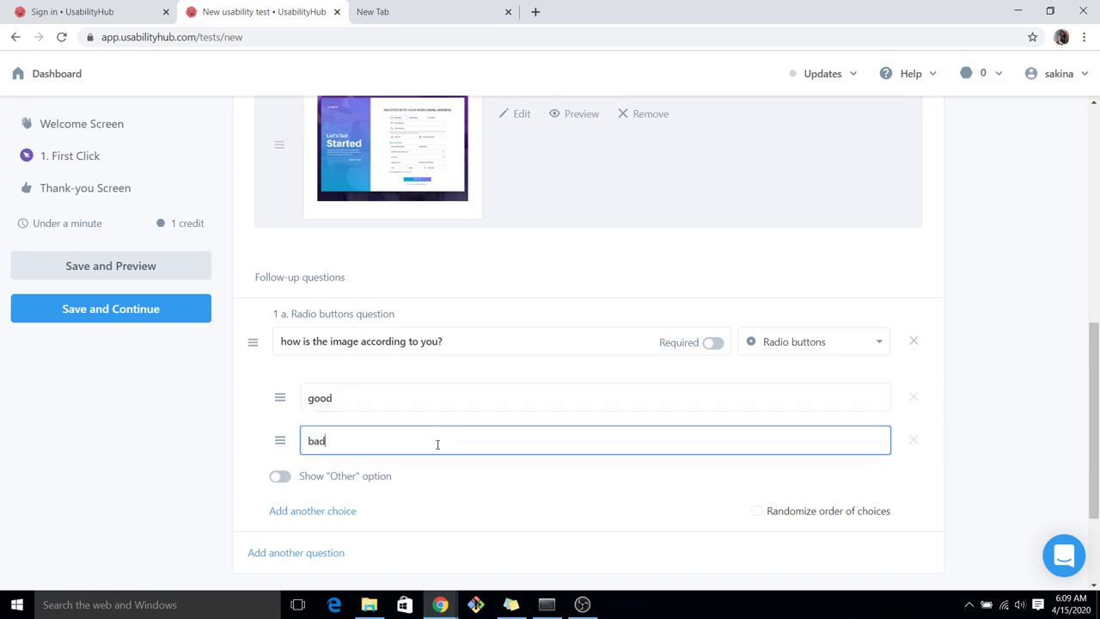
{"action": "left_click", "coordinate": [185, 492]}
{"action": "scroll", "coordinate": [184, 493], "scroll_direction": "down", "scroll_amount": 2}
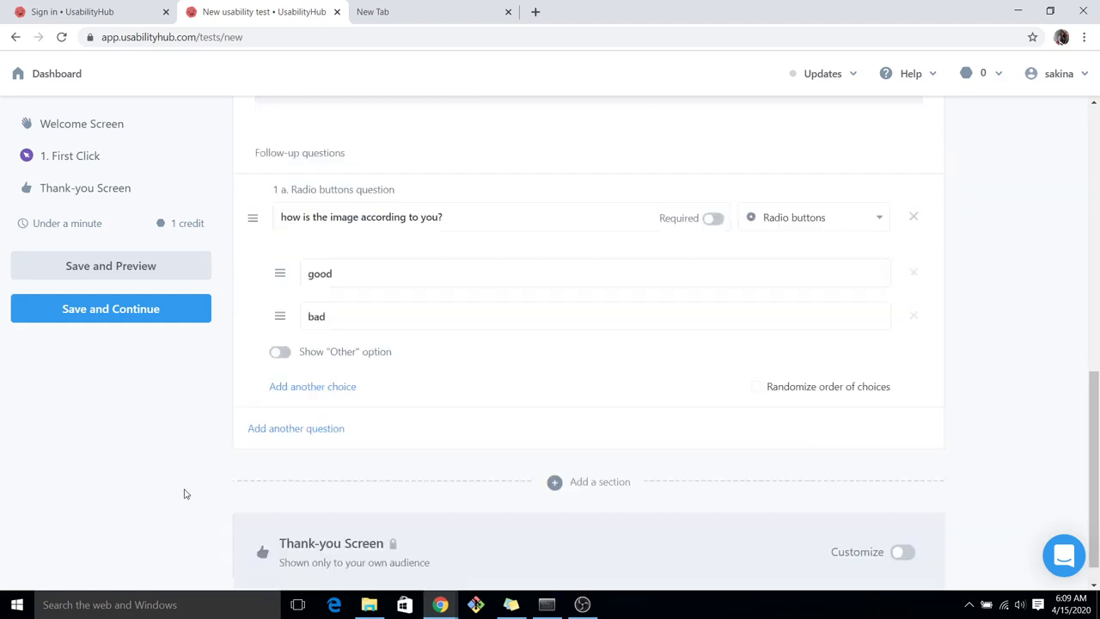
{"action": "left_click", "coordinate": [760, 371]}
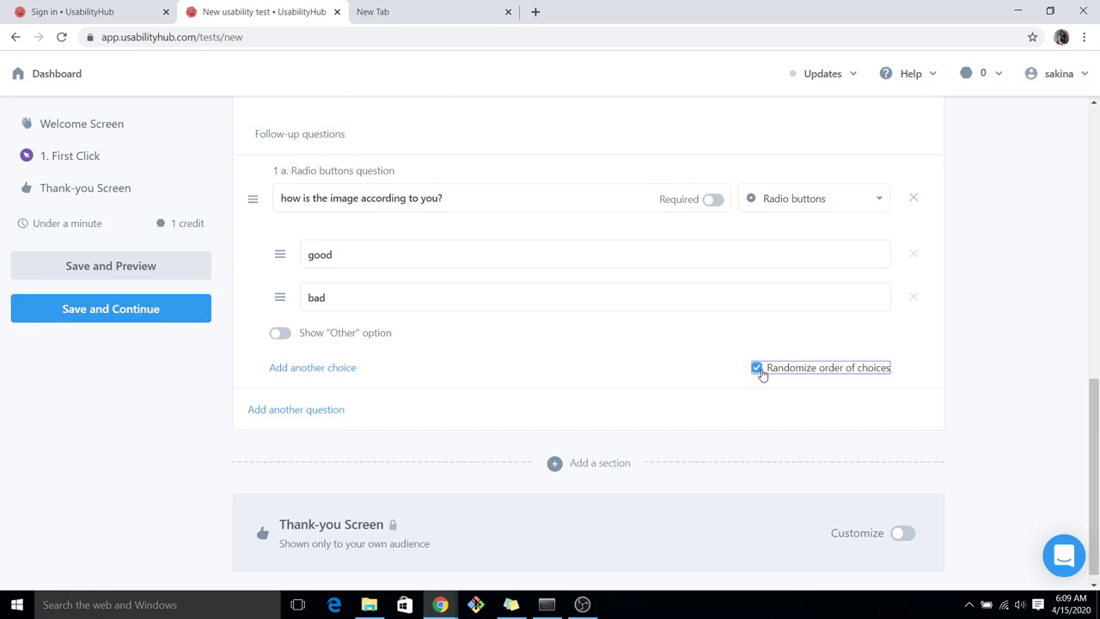
Add a second follow-up question 'rate the UI' of type Linear scale
{"action": "left_click", "coordinate": [316, 414]}
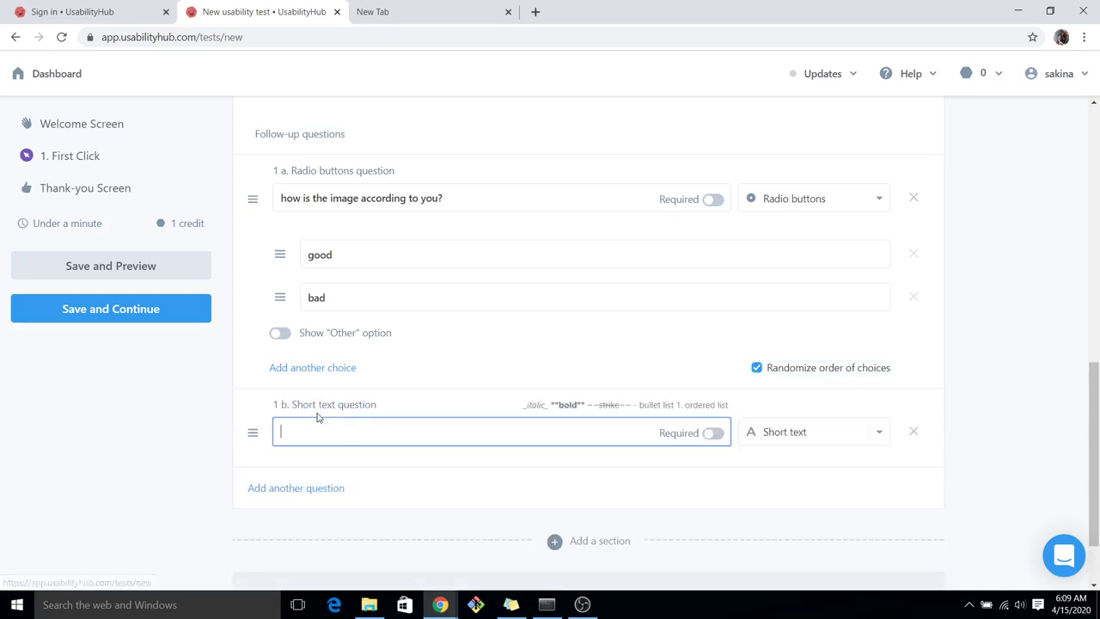
{"action": "left_click", "coordinate": [815, 432]}
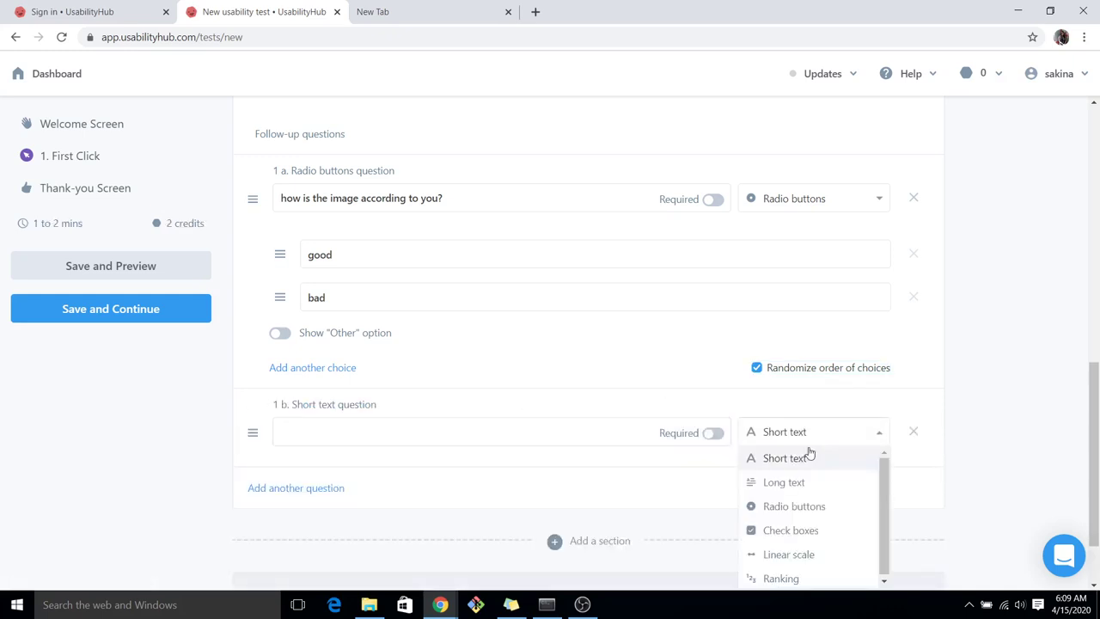
{"action": "left_click", "coordinate": [808, 554]}
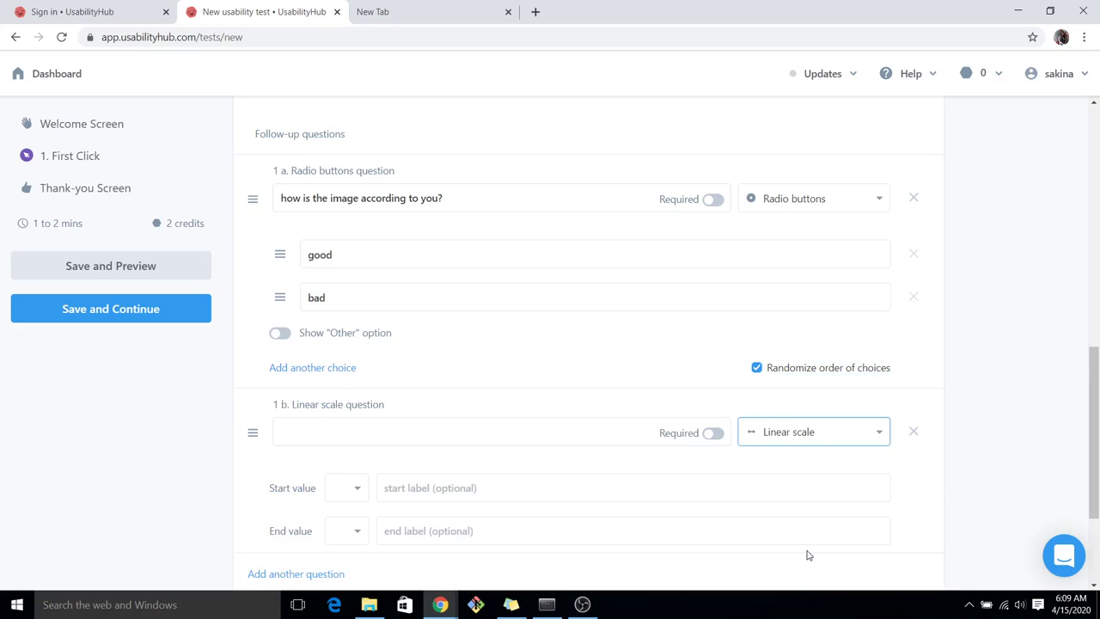
{"action": "left_click", "coordinate": [371, 436]}
{"action": "type", "text": "rate the UI"}
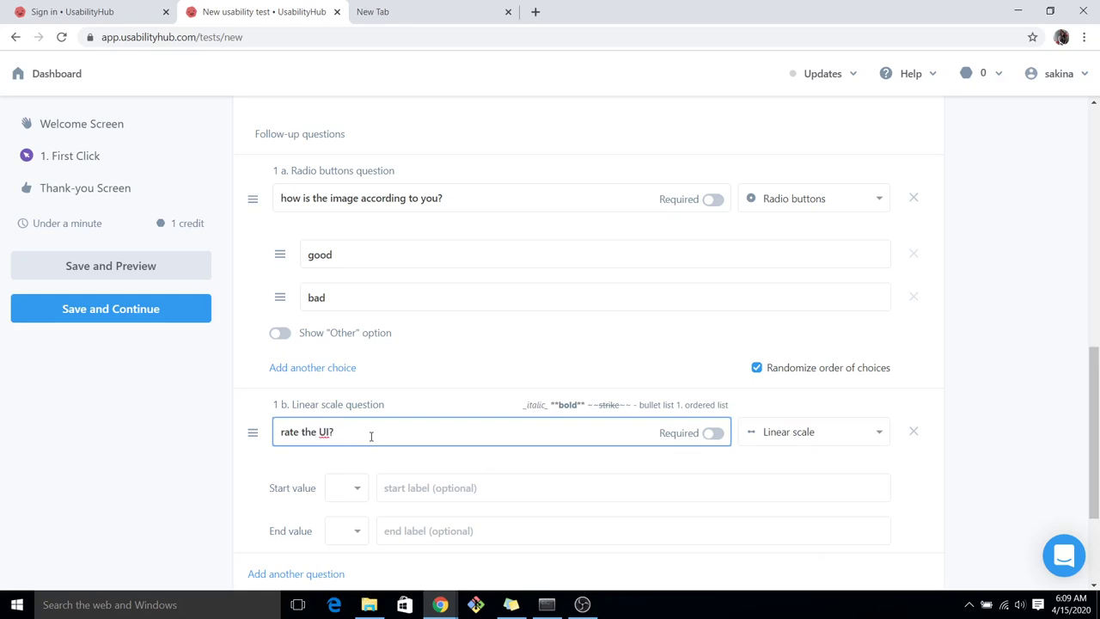
Set the linear scale's start value to 1 and end value to 5
{"action": "left_click", "coordinate": [359, 495]}
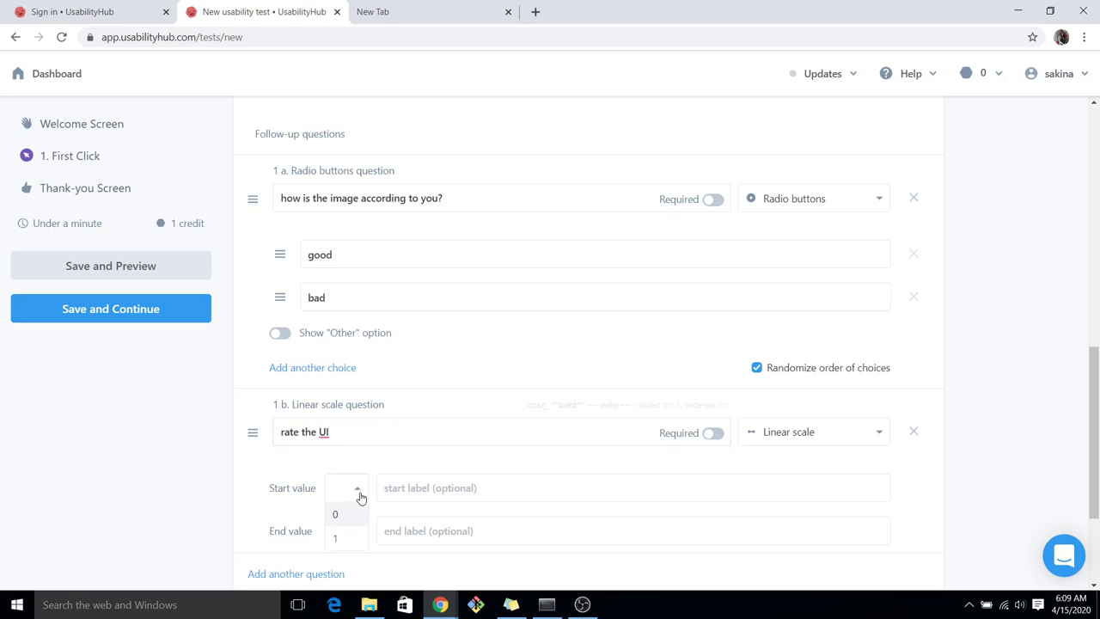
{"action": "left_click", "coordinate": [344, 540]}
{"action": "left_click", "coordinate": [355, 541]}
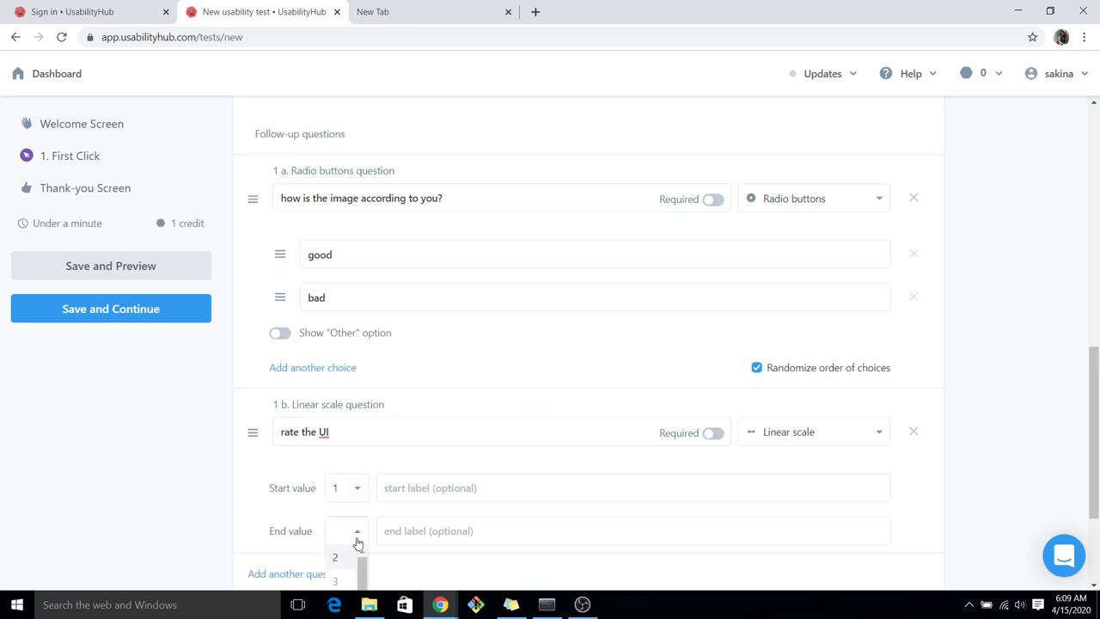
{"action": "scroll", "coordinate": [140, 511], "scroll_direction": "down", "scroll_amount": 2}
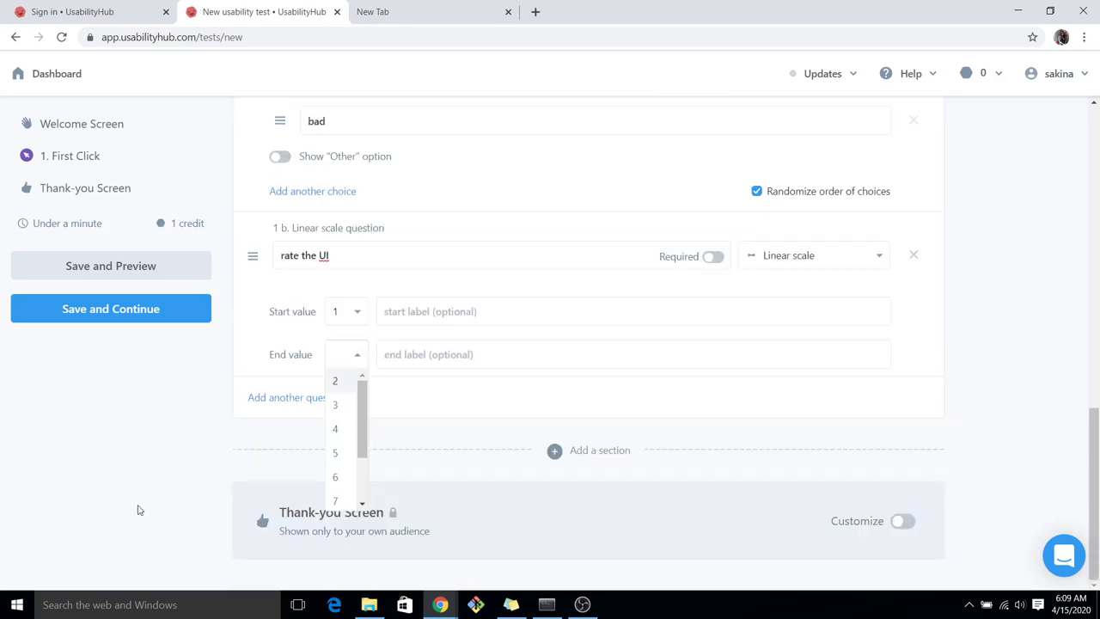
{"action": "left_click", "coordinate": [335, 453]}
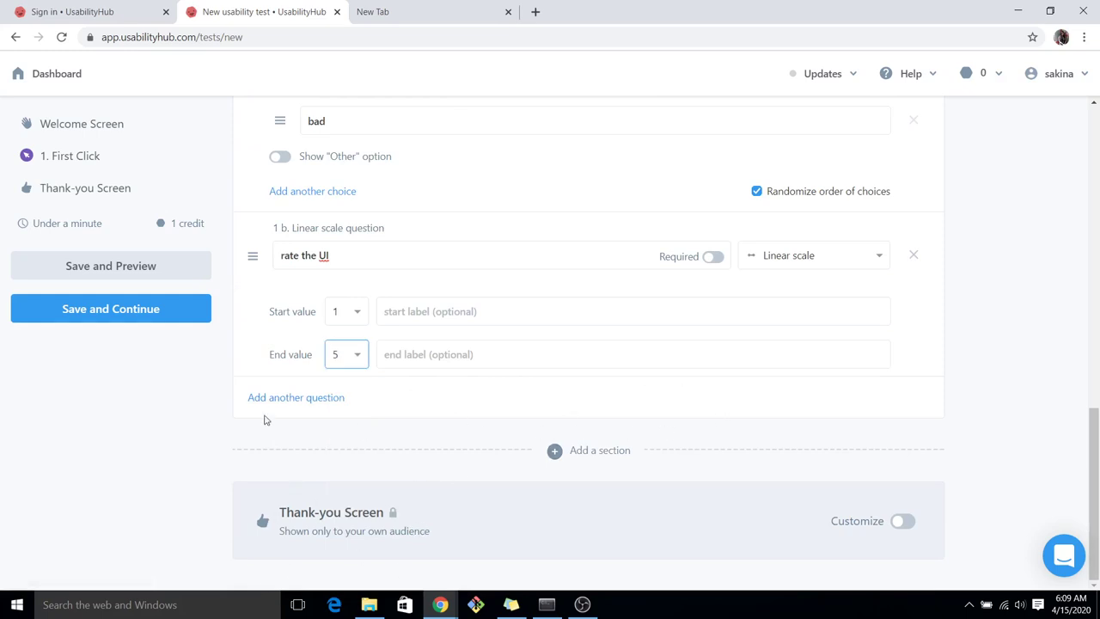
{"action": "scroll", "coordinate": [265, 419], "scroll_direction": "up", "scroll_amount": 5}
{"action": "scroll", "coordinate": [265, 419], "scroll_direction": "up", "scroll_amount": 2}
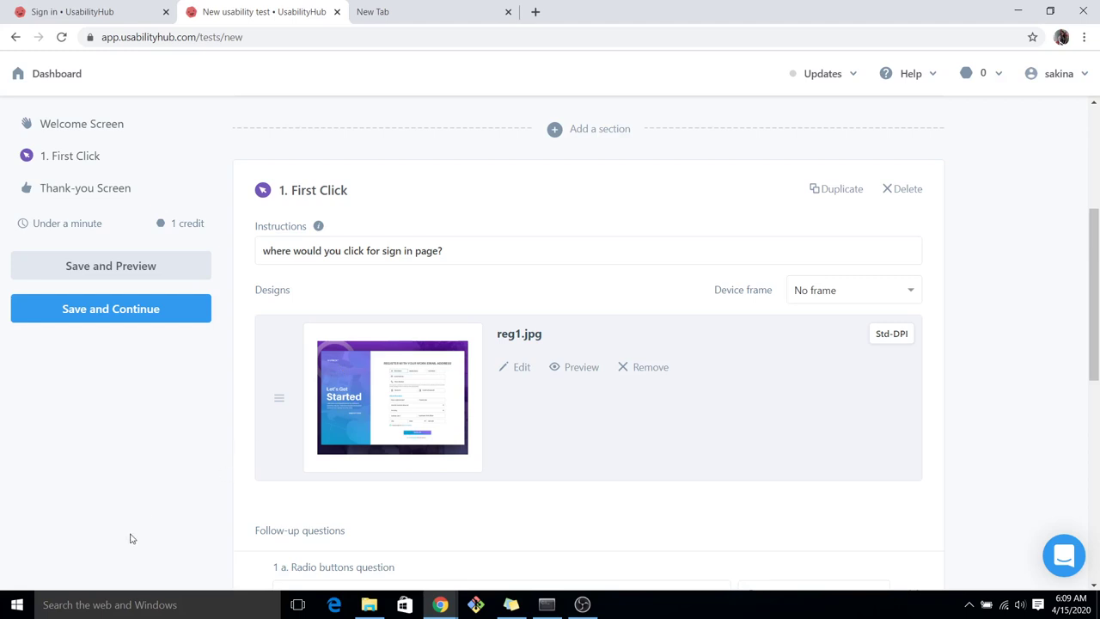
{"action": "scroll", "coordinate": [175, 498], "scroll_direction": "down", "scroll_amount": 1}
{"action": "scroll", "coordinate": [176, 499], "scroll_direction": "down", "scroll_amount": 3}
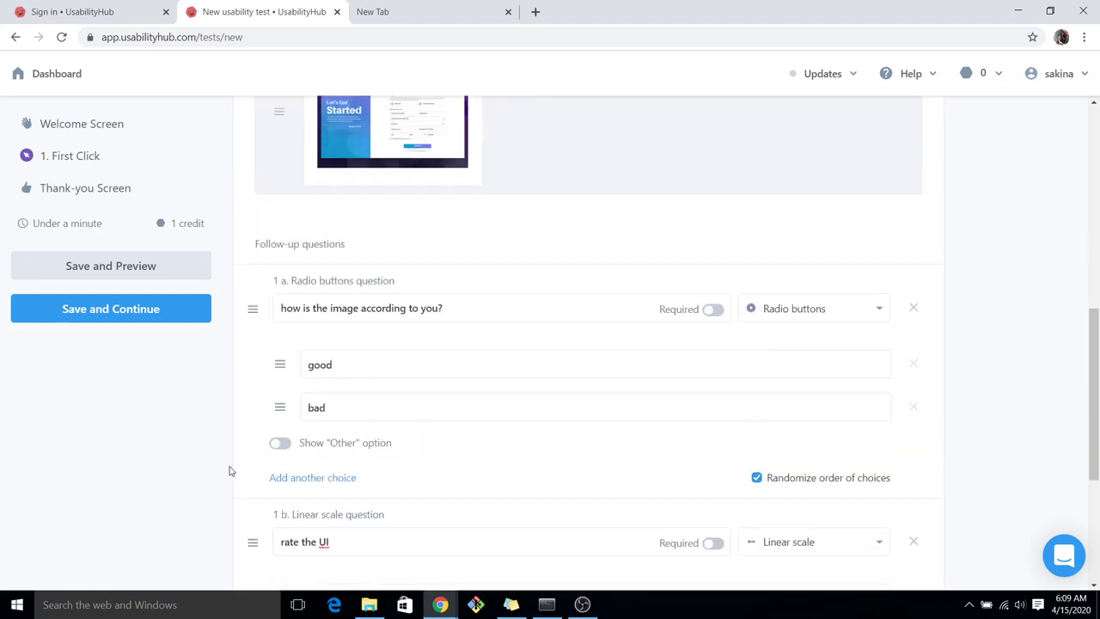
{"action": "scroll", "coordinate": [228, 505], "scroll_direction": "down", "scroll_amount": 3}
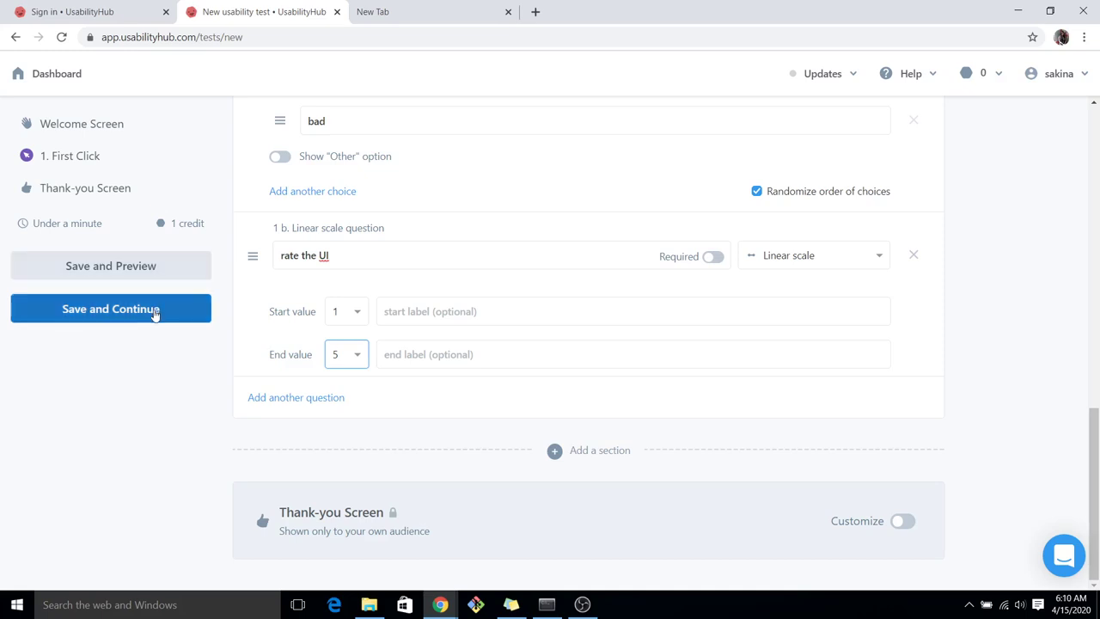
Save the test, enable its recruitment link, and copy the link URL
{"action": "left_click", "coordinate": [155, 311]}
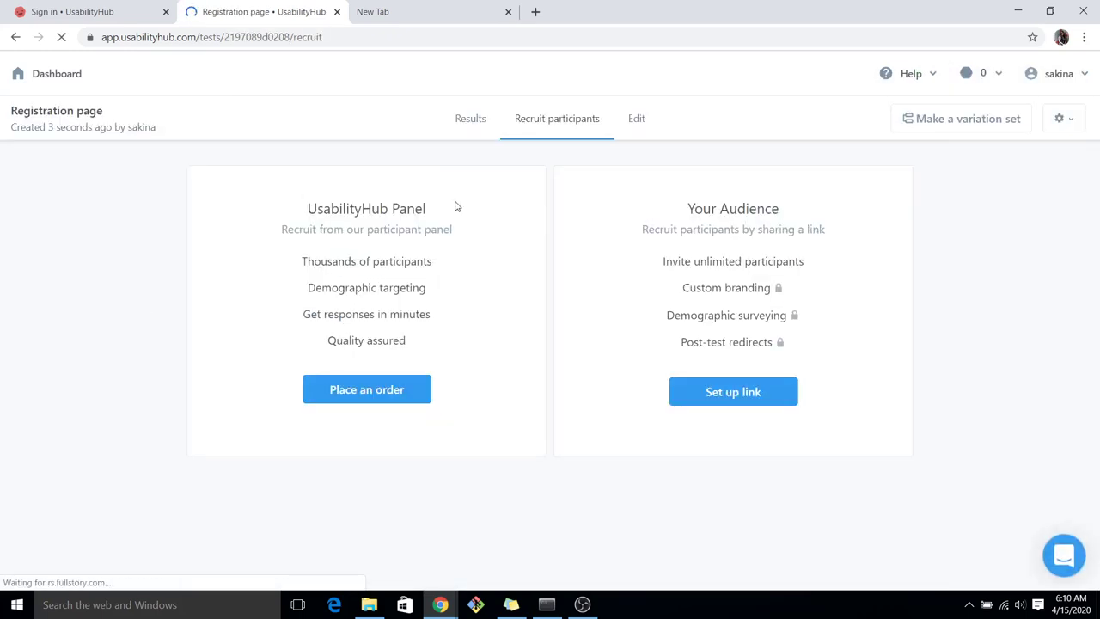
{"action": "left_click", "coordinate": [757, 404]}
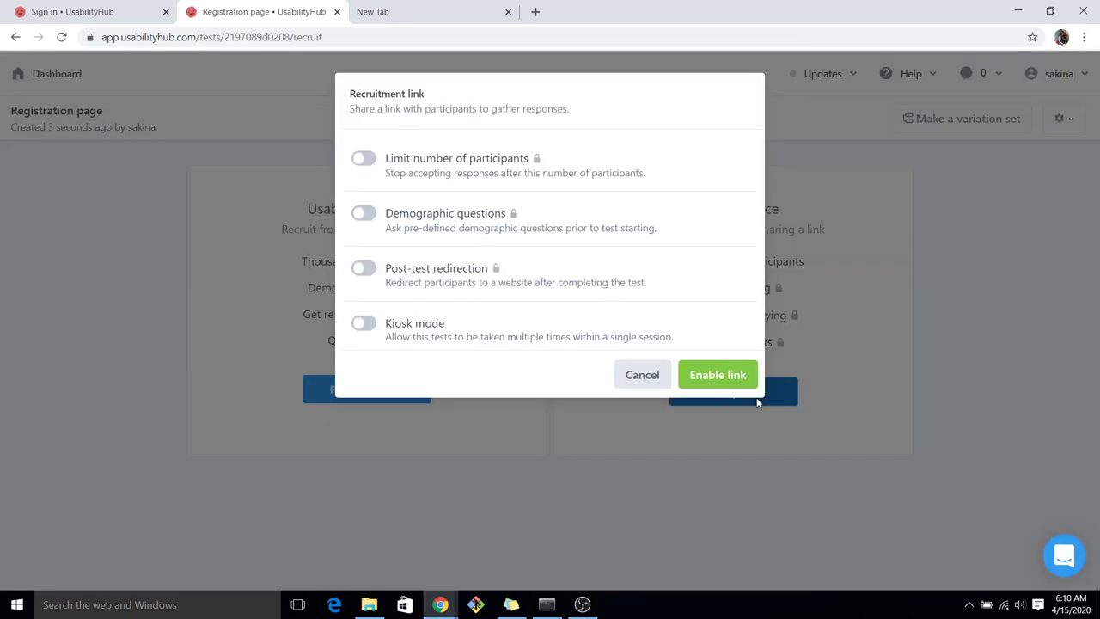
{"action": "left_click", "coordinate": [712, 382]}
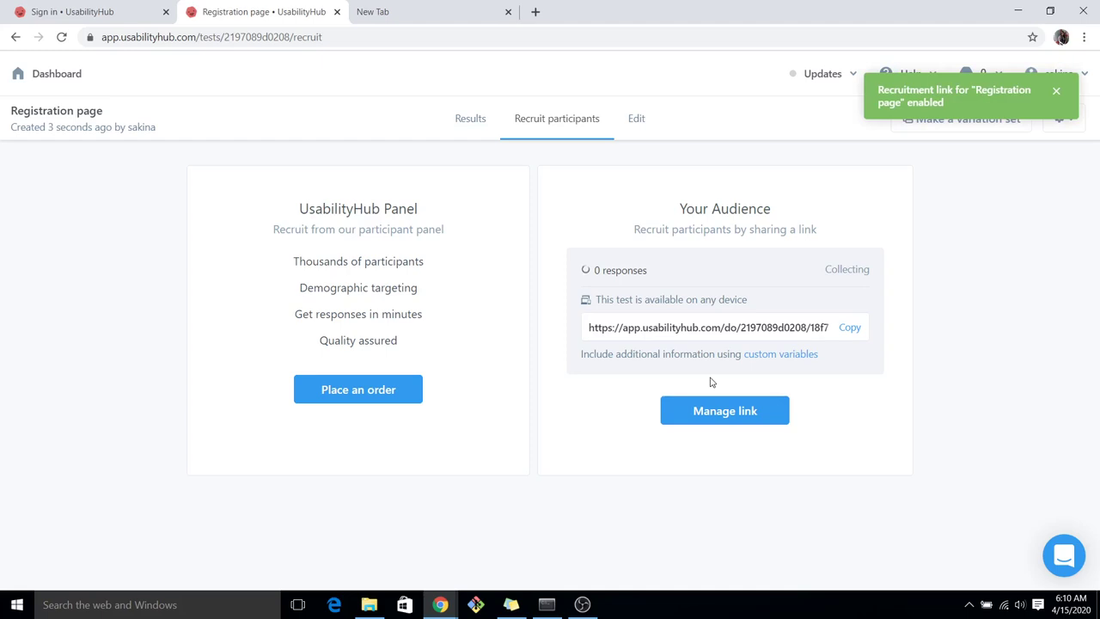
{"action": "left_click", "coordinate": [832, 335]}
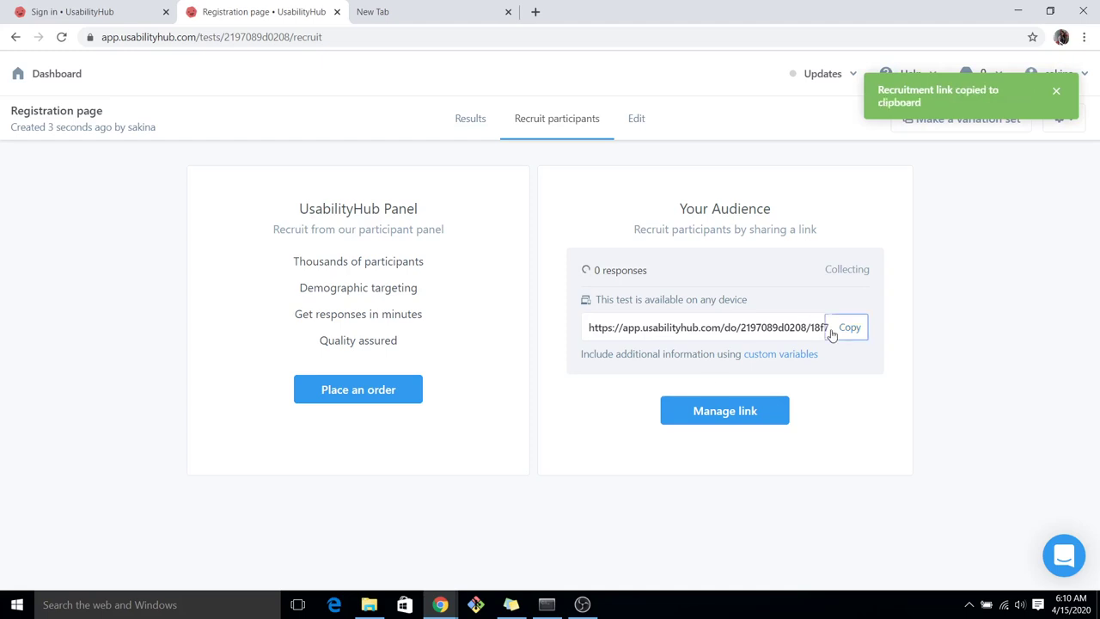
{"action": "left_click", "coordinate": [808, 327]}
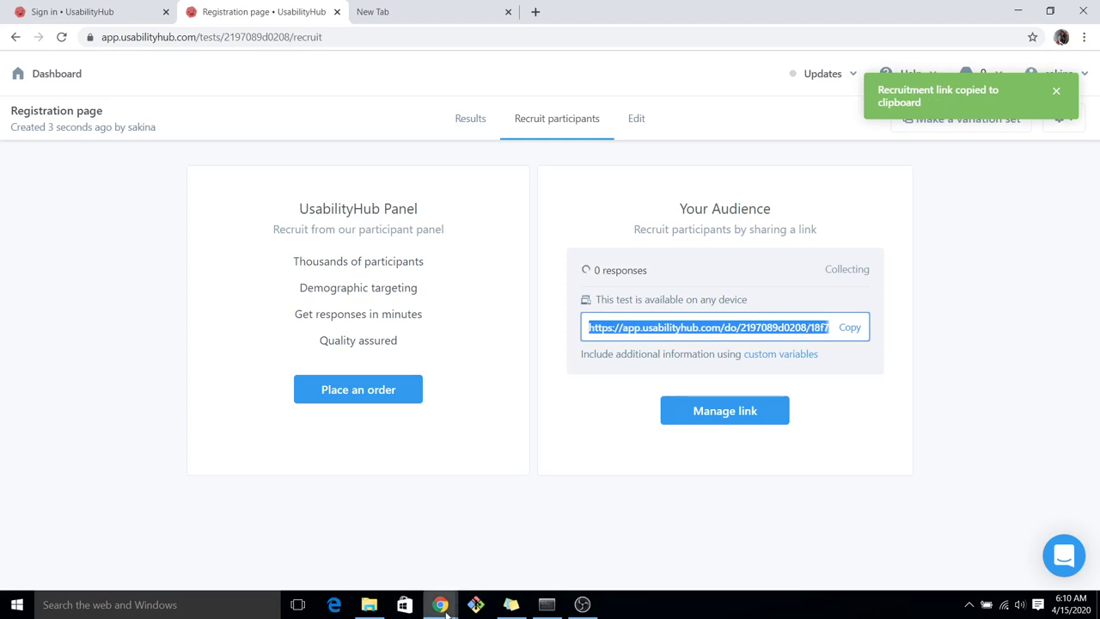
Load the copied test link in the private browser window as a participant
{"action": "mouse_move", "coordinate": [441, 604]}
{"action": "left_click", "coordinate": [497, 559]}
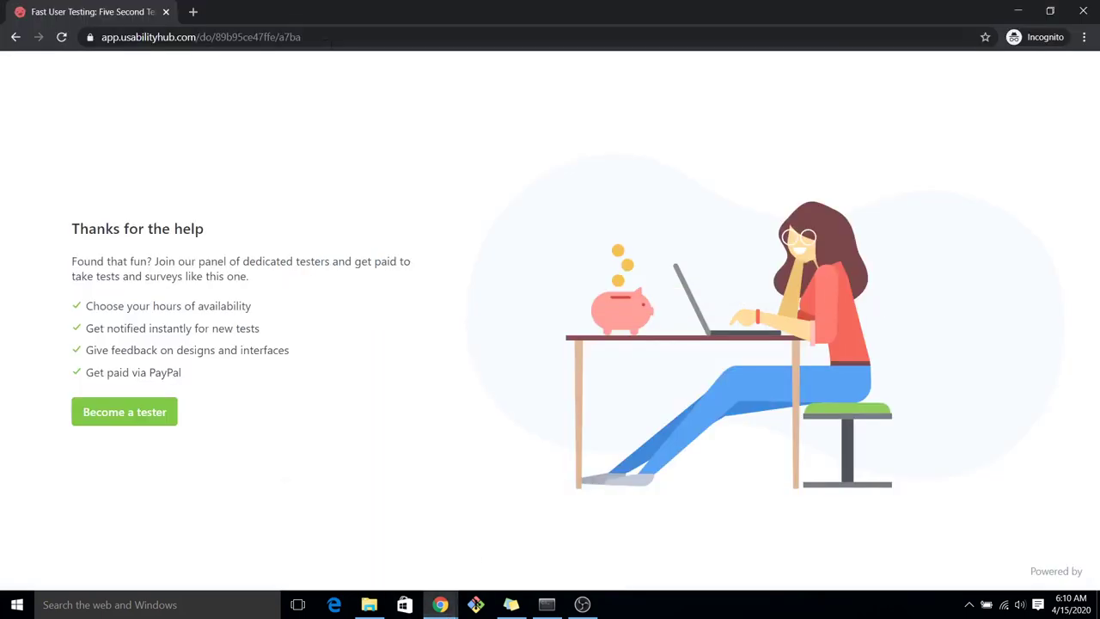
{"action": "left_click", "coordinate": [331, 43]}
{"action": "key", "text": "ctrl+v"}
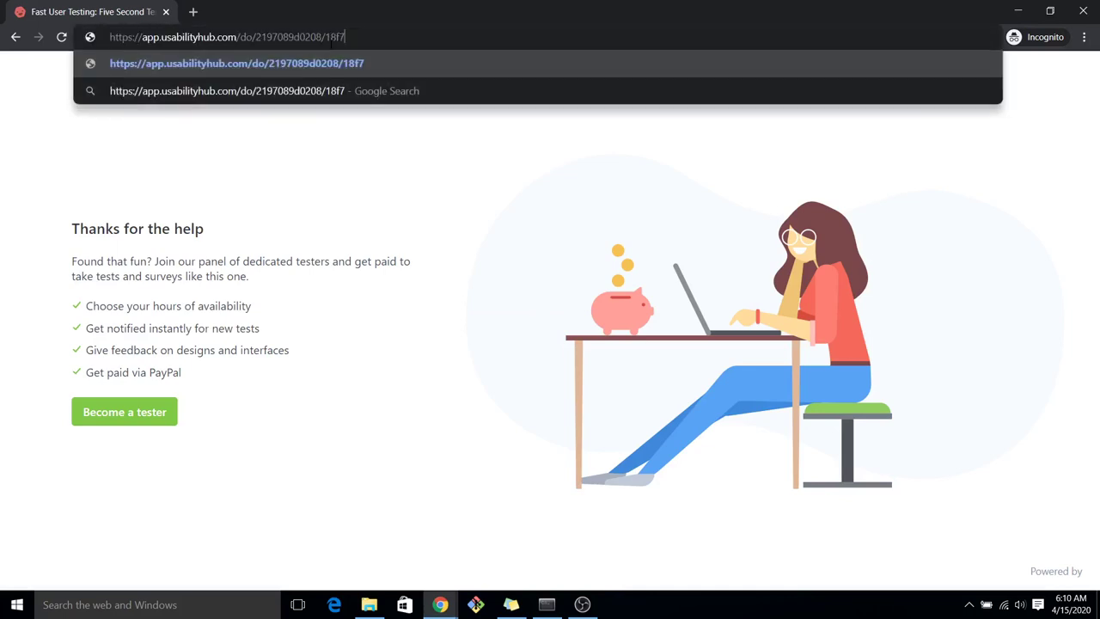
{"action": "key", "text": "Return"}
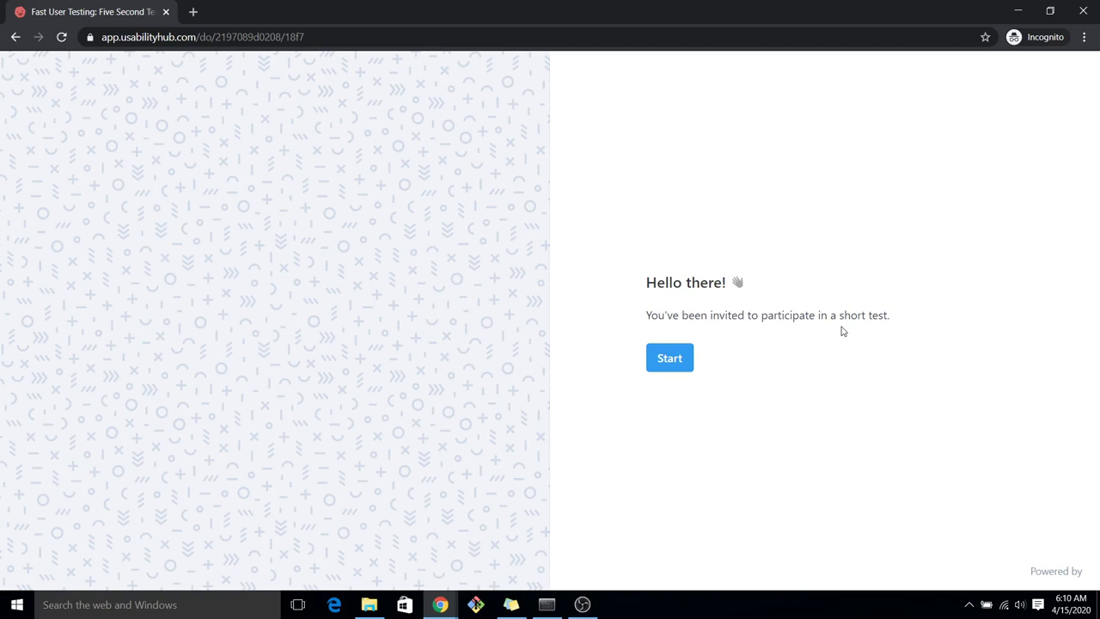
Start the test and confirm a first click just below SIGN UP on the registration image
{"action": "left_click", "coordinate": [668, 365]}
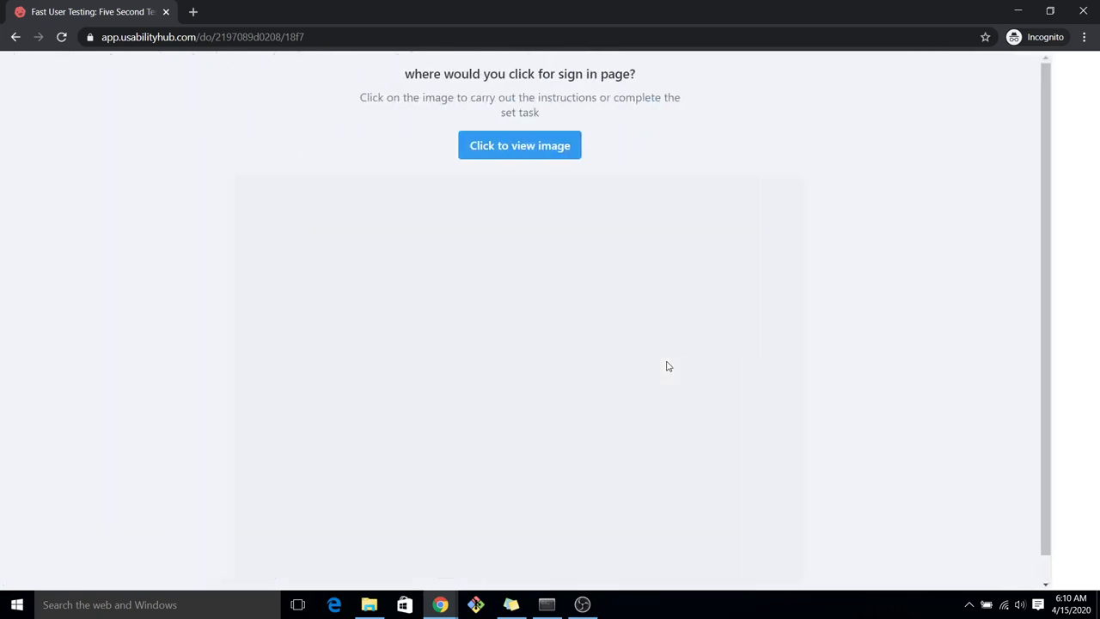
{"action": "left_click", "coordinate": [559, 148]}
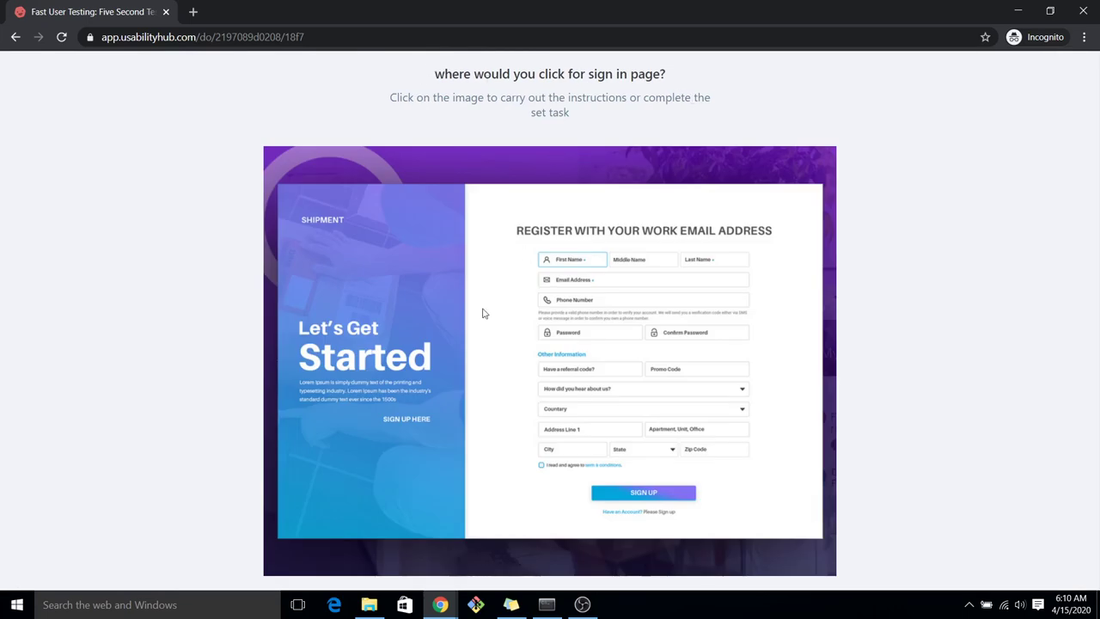
{"action": "left_click", "coordinate": [629, 514]}
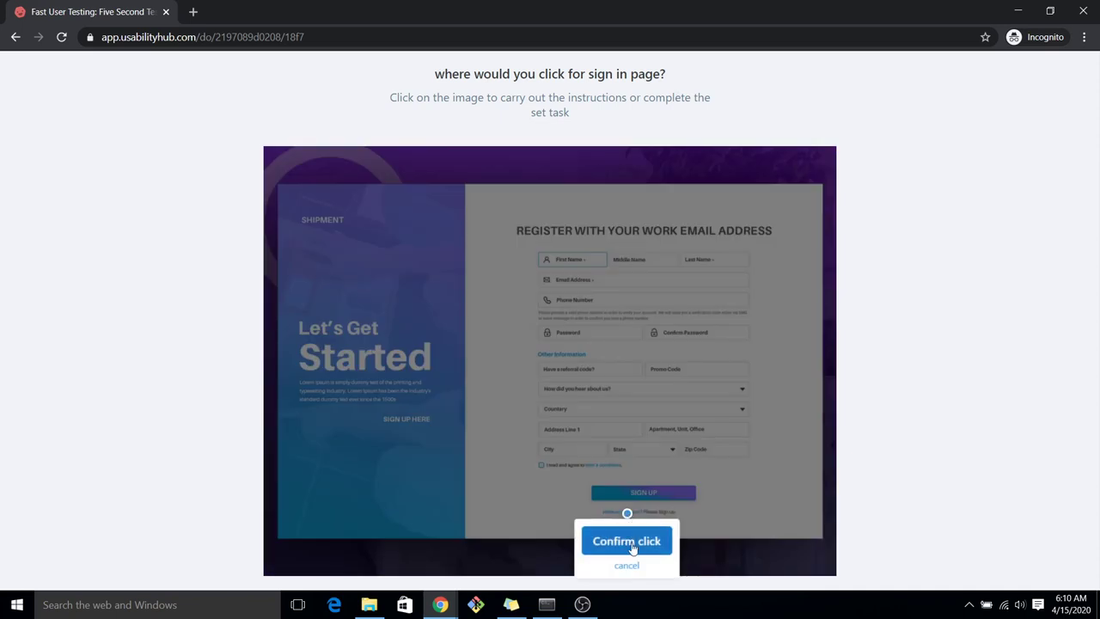
{"action": "left_click", "coordinate": [627, 541]}
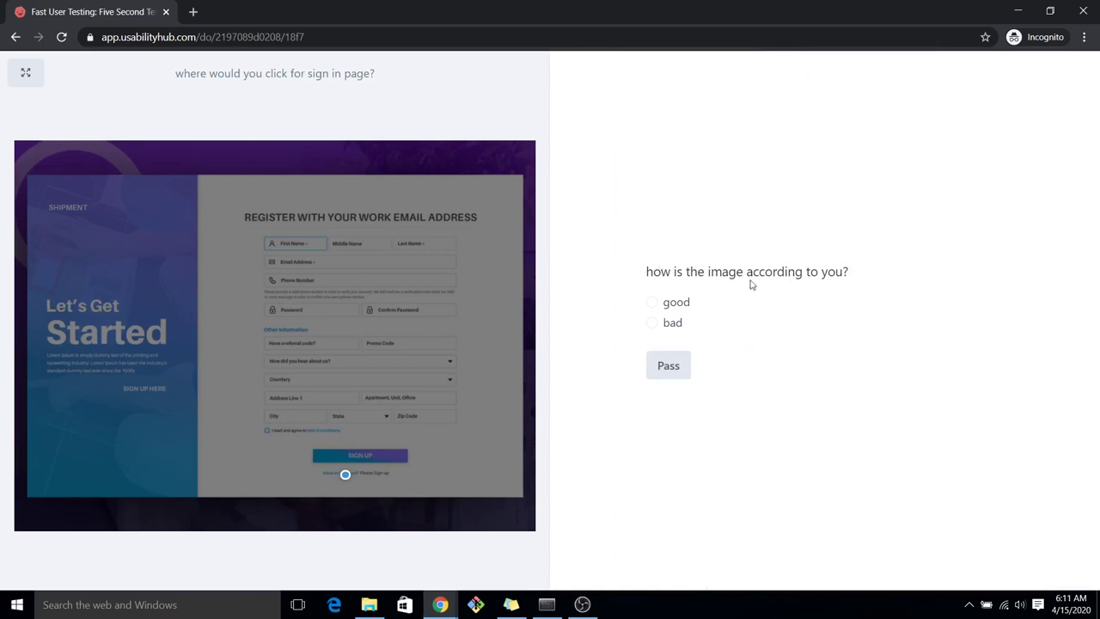
Answer 'good', rate the UI 4, and submit the response
{"action": "left_click", "coordinate": [653, 303]}
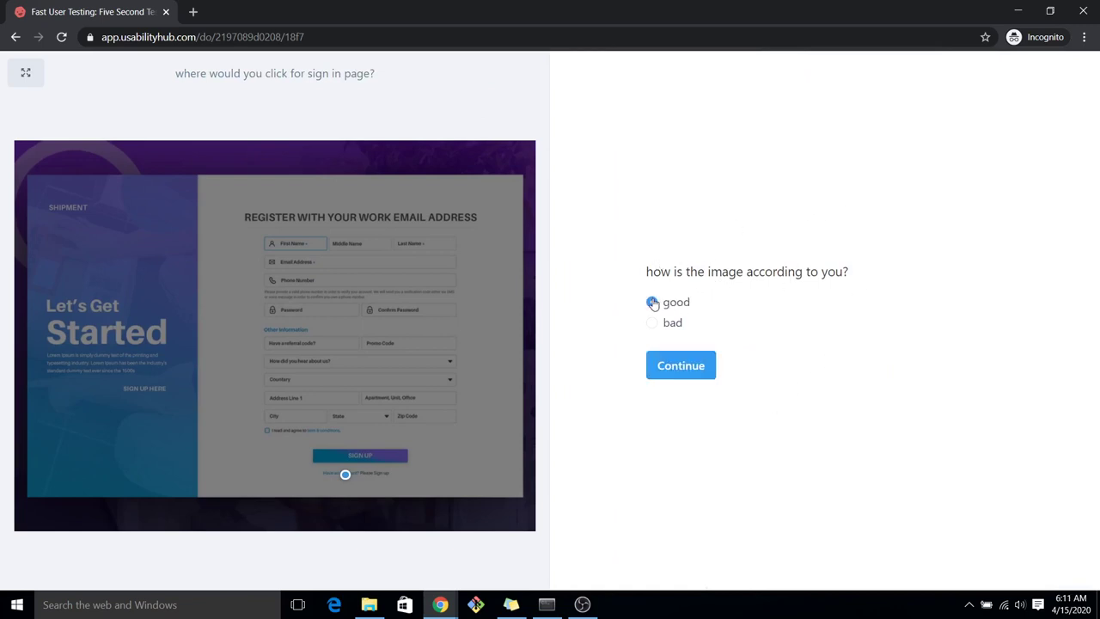
{"action": "left_click", "coordinate": [700, 367]}
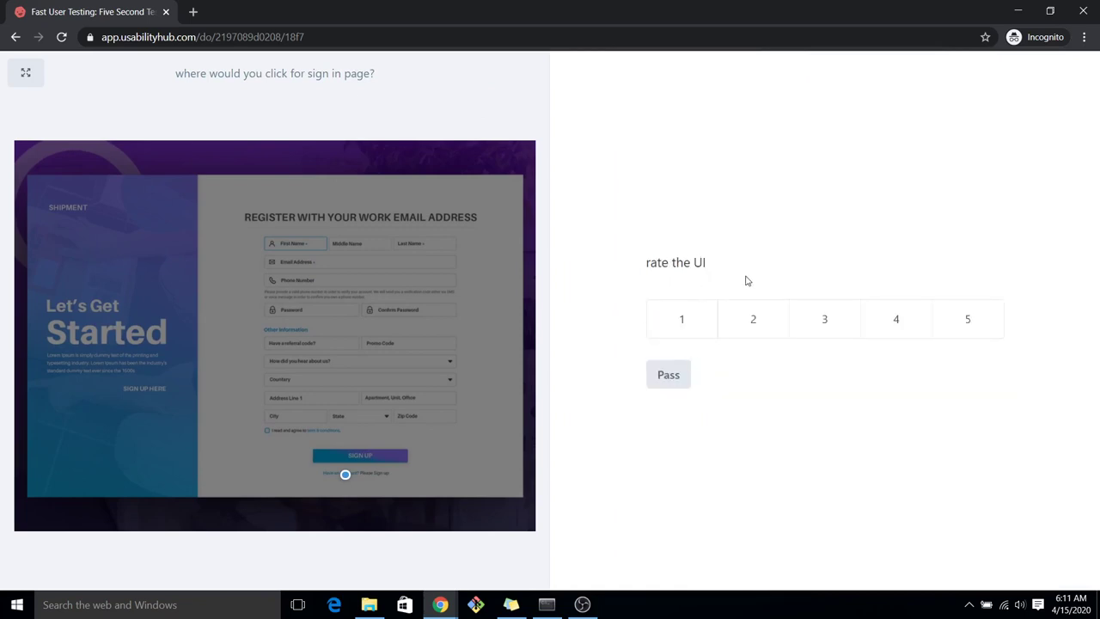
{"action": "left_click", "coordinate": [901, 325]}
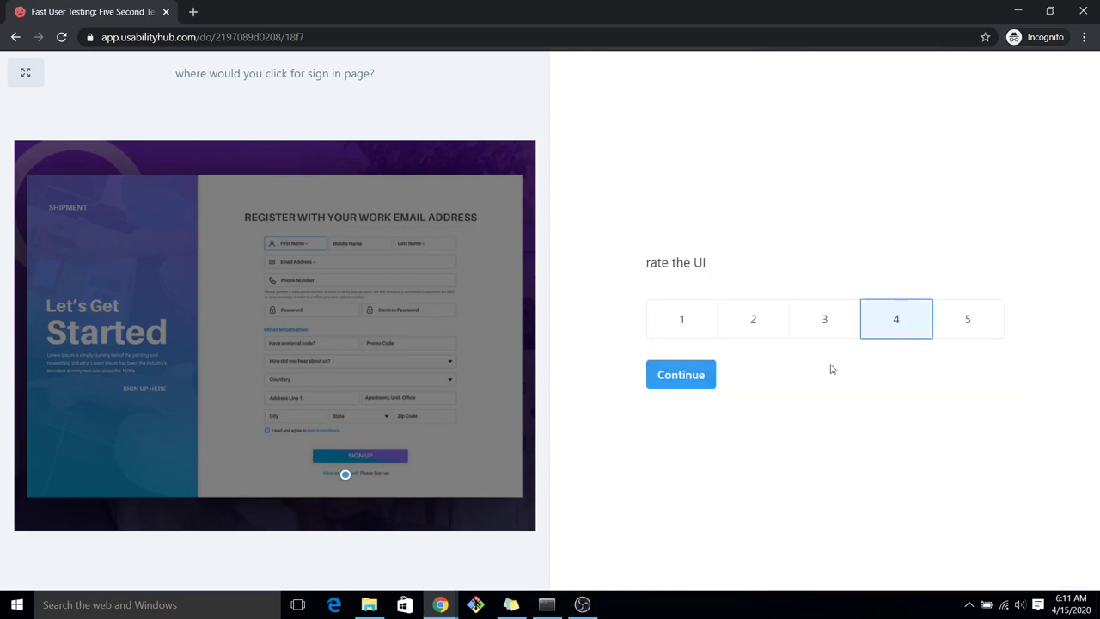
{"action": "left_click", "coordinate": [680, 381]}
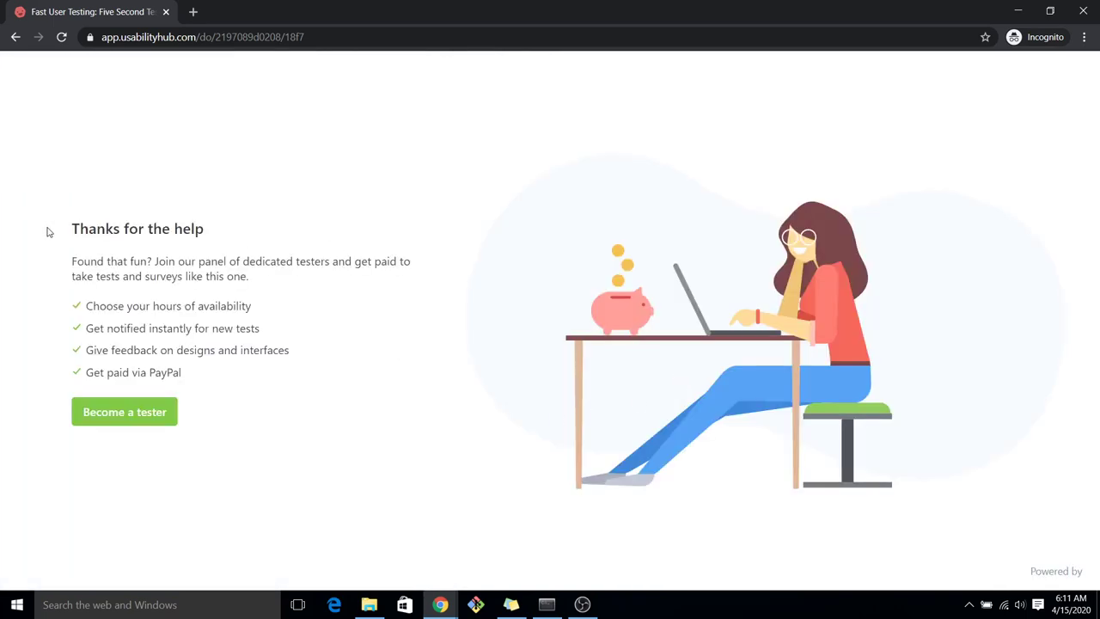
Open the Registration page test's Results and scroll through the one-participant heatmap
{"action": "mouse_move", "coordinate": [439, 605]}
{"action": "left_click", "coordinate": [400, 540]}
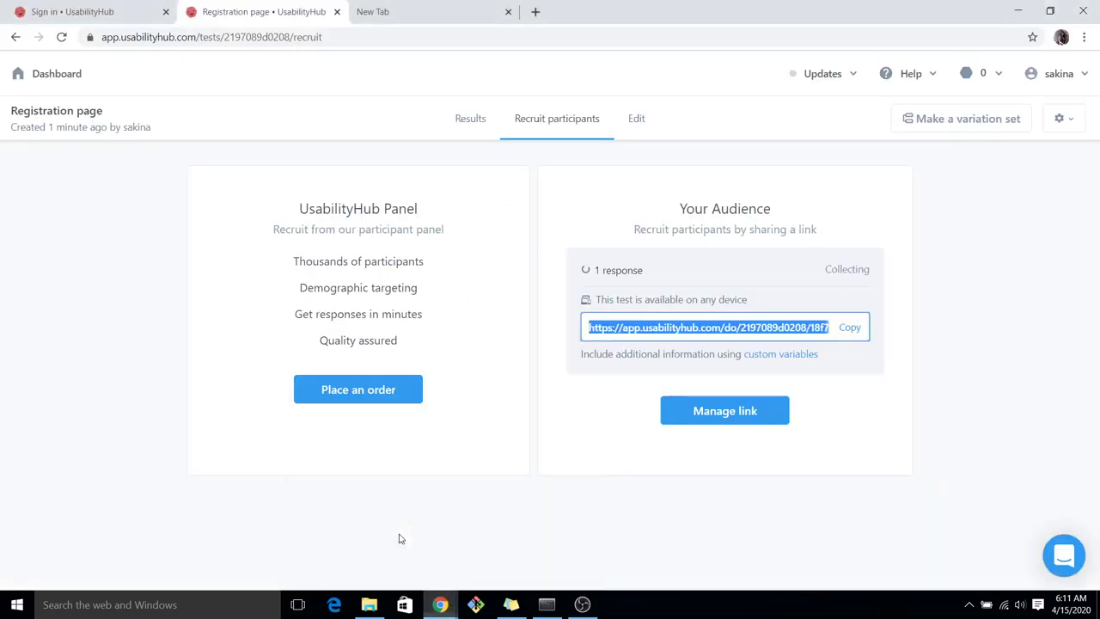
{"action": "left_click", "coordinate": [471, 129]}
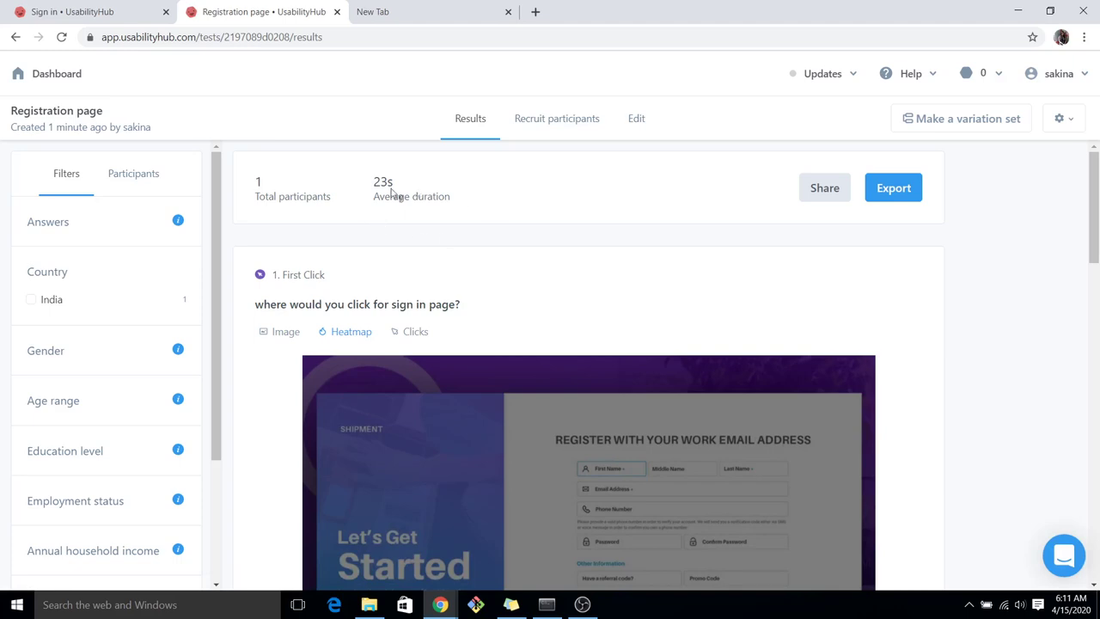
{"action": "scroll", "coordinate": [267, 391], "scroll_direction": "down", "scroll_amount": 3}
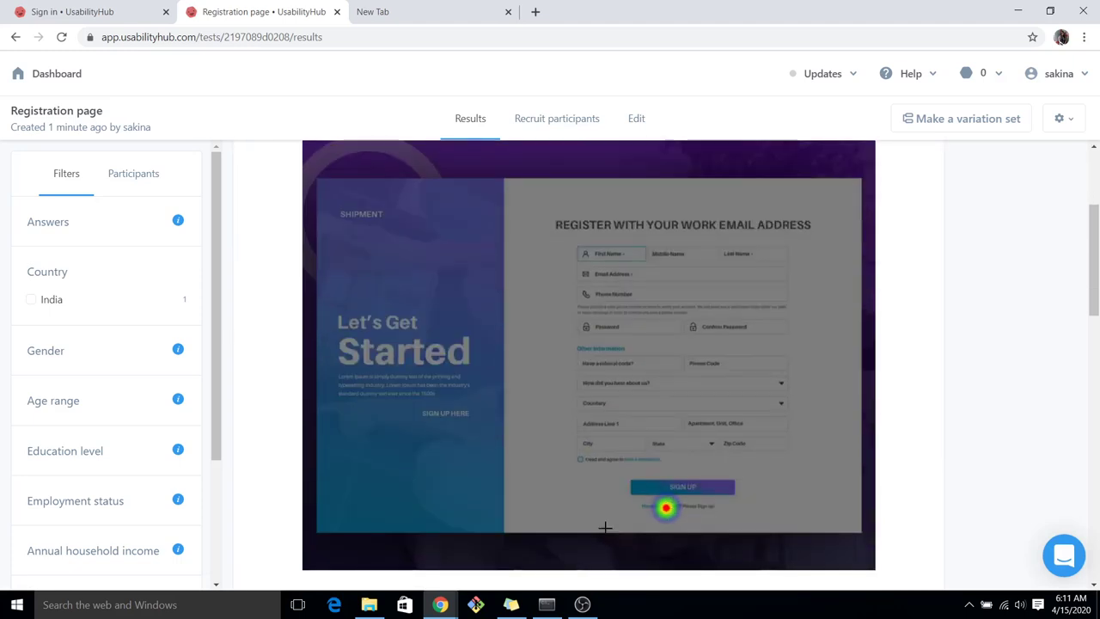
{"action": "scroll", "coordinate": [291, 346], "scroll_direction": "up", "scroll_amount": 2}
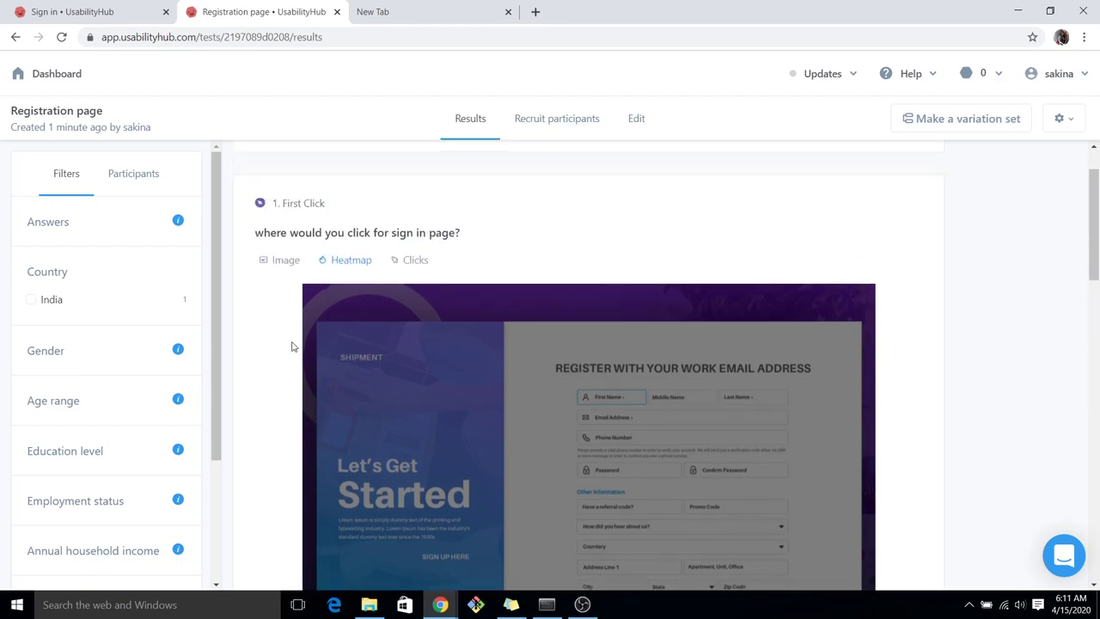
{"action": "scroll", "coordinate": [491, 431], "scroll_direction": "down", "scroll_amount": 4}
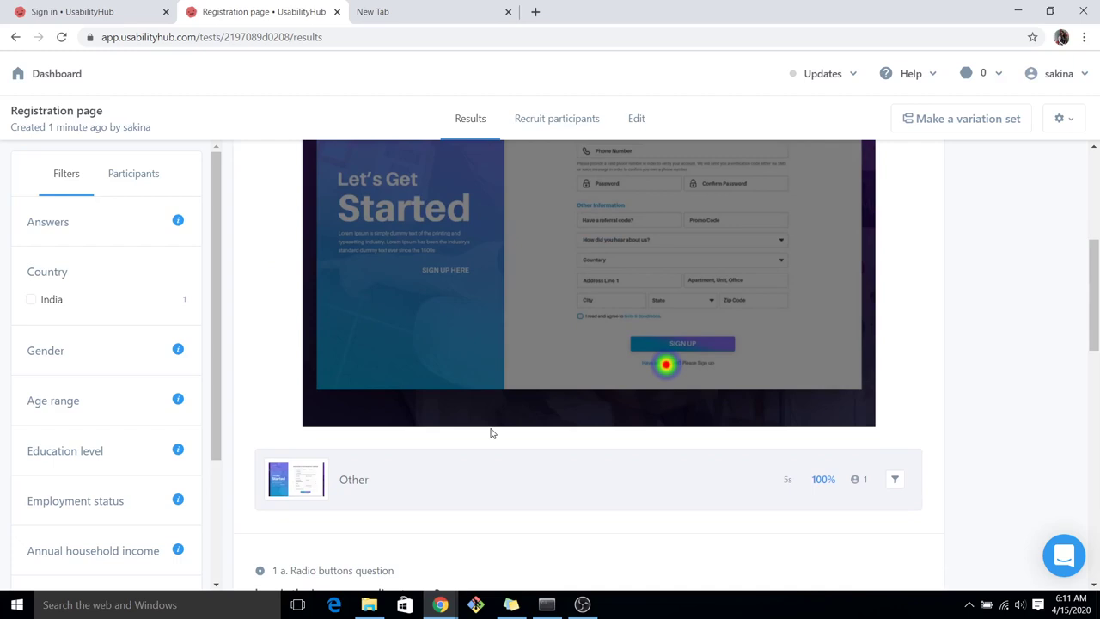
{"action": "scroll", "coordinate": [491, 434], "scroll_direction": "up", "scroll_amount": 5}
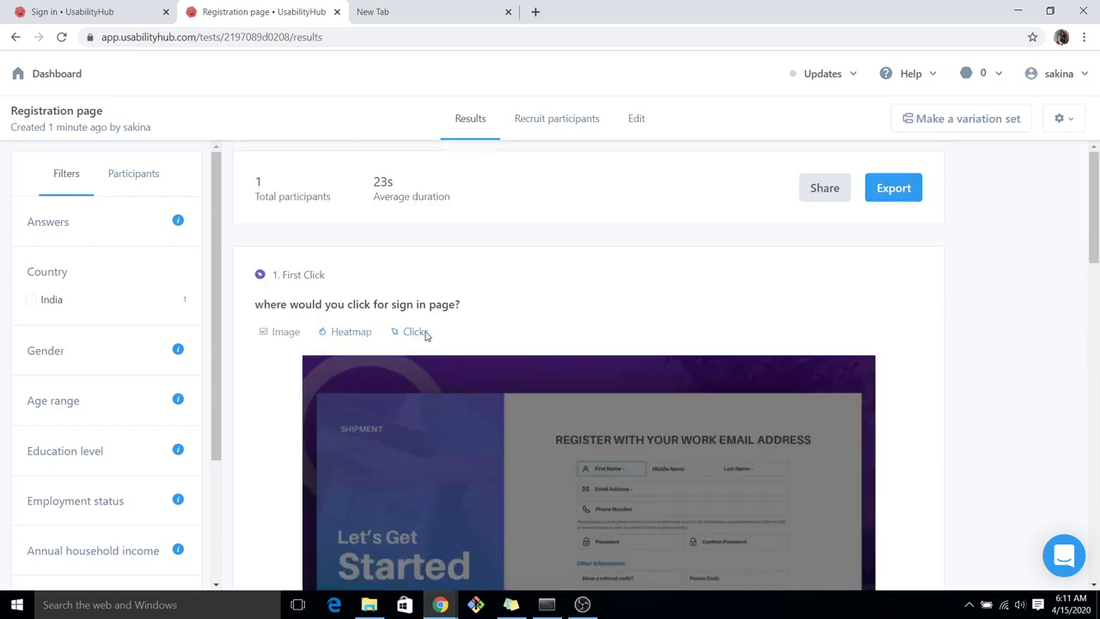
{"action": "scroll", "coordinate": [228, 432], "scroll_direction": "down", "scroll_amount": 3}
{"action": "scroll", "coordinate": [228, 432], "scroll_direction": "down", "scroll_amount": 4}
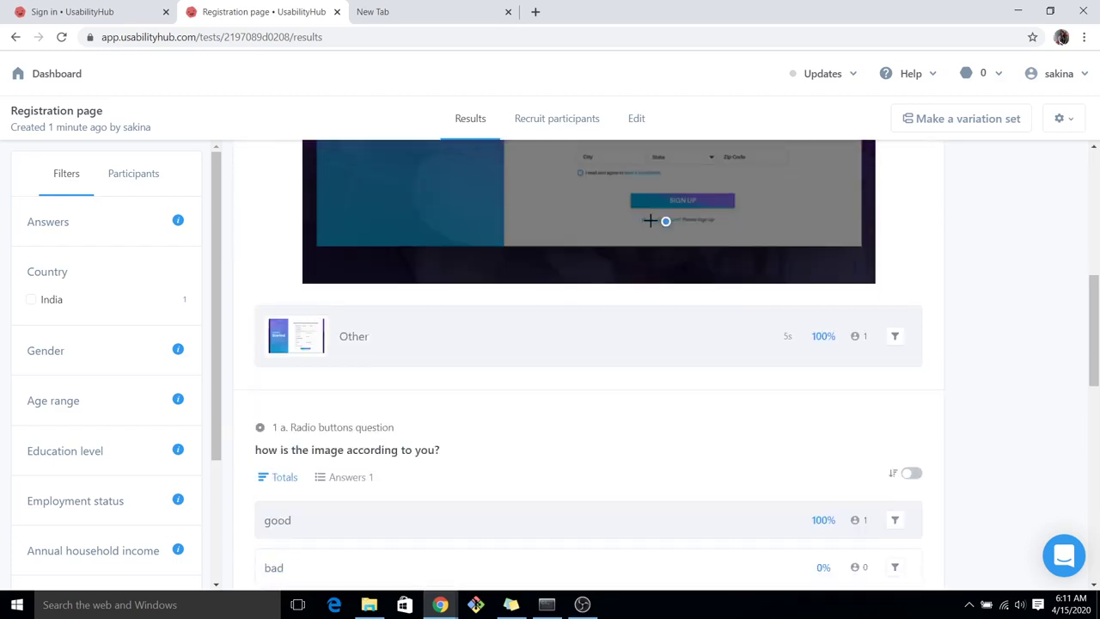
{"action": "scroll", "coordinate": [479, 420], "scroll_direction": "down", "scroll_amount": 3}
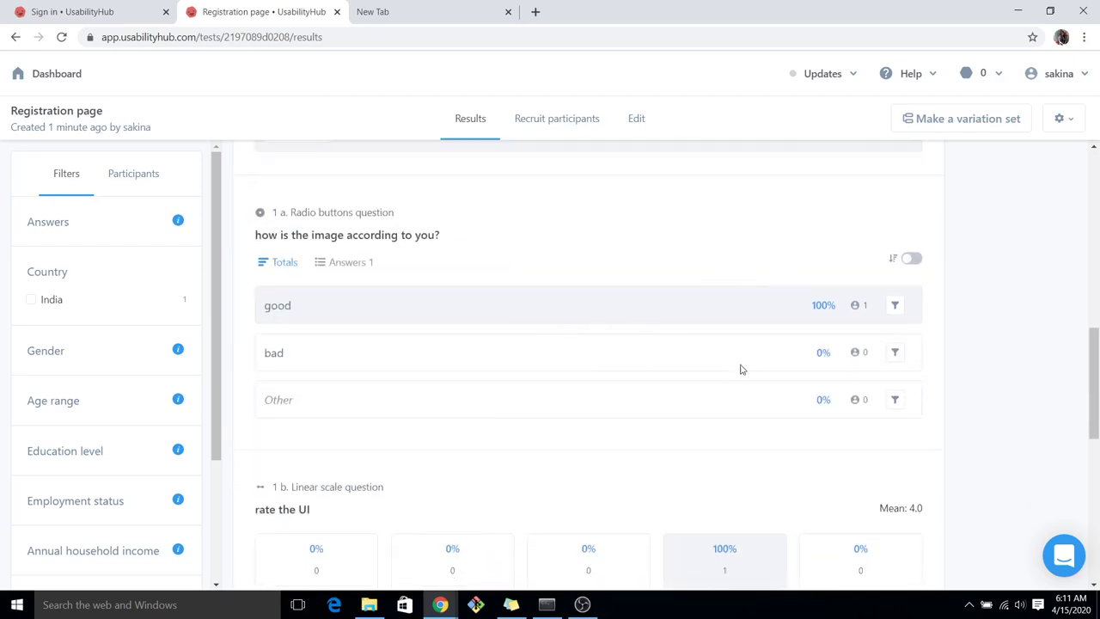
{"action": "scroll", "coordinate": [604, 444], "scroll_direction": "down", "scroll_amount": 3}
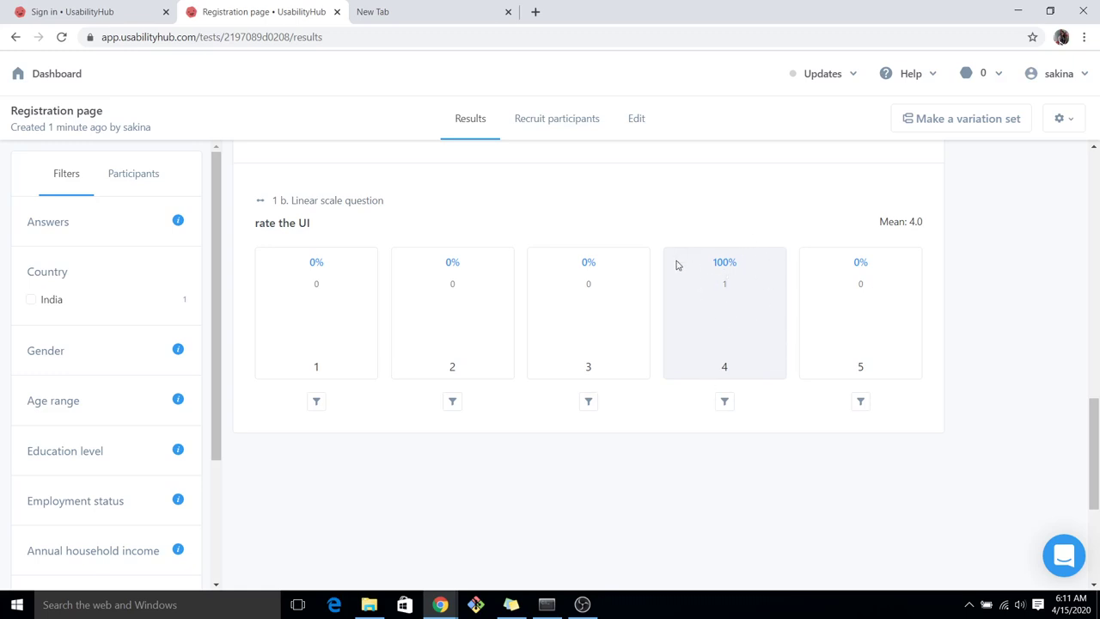
{"action": "scroll", "coordinate": [676, 265], "scroll_direction": "up", "scroll_amount": 4}
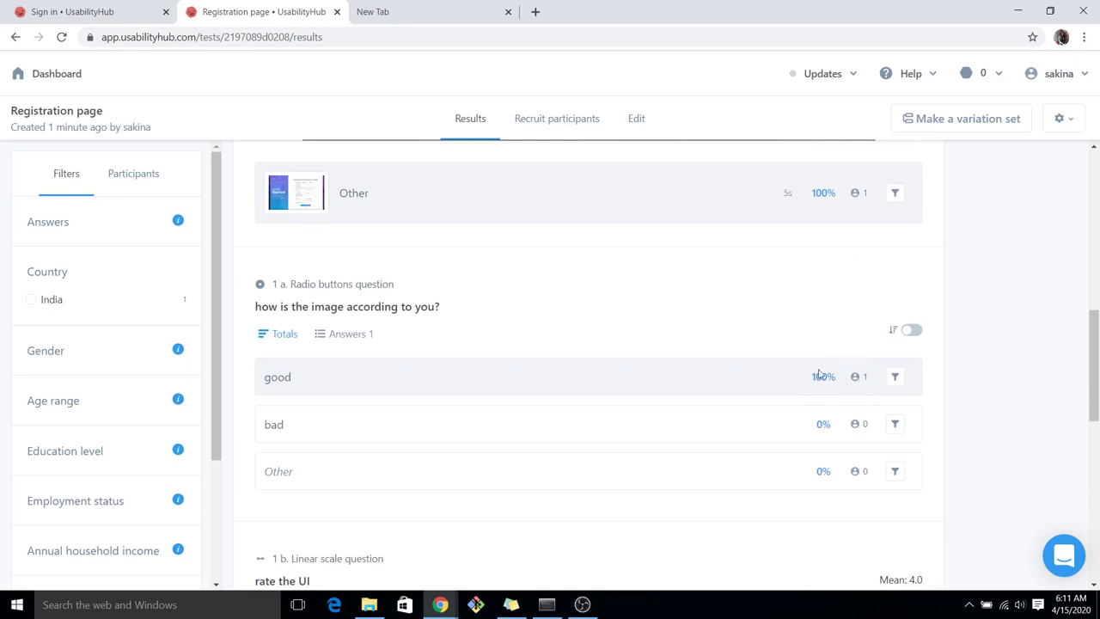
{"action": "scroll", "coordinate": [676, 315], "scroll_direction": "up", "scroll_amount": 7}
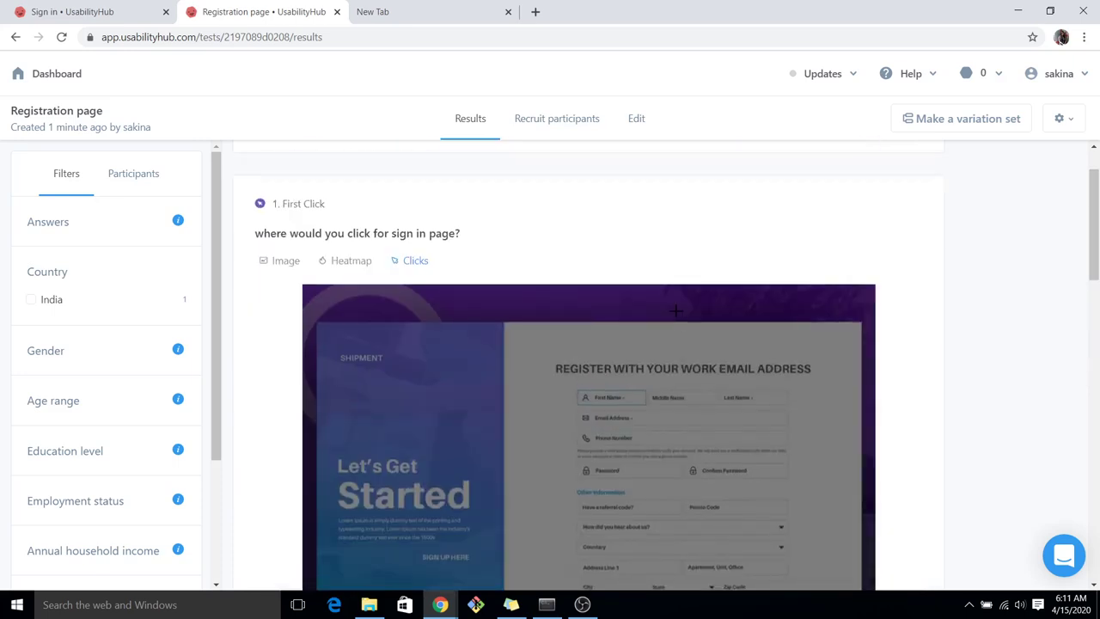
{"action": "scroll", "coordinate": [676, 310], "scroll_direction": "up", "scroll_amount": 1}
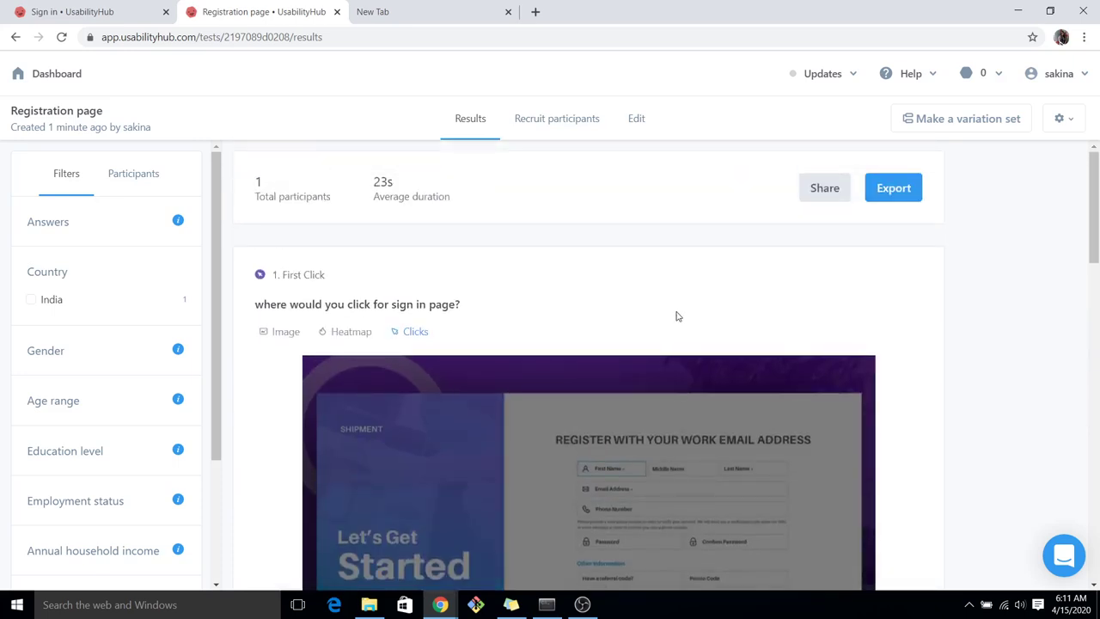